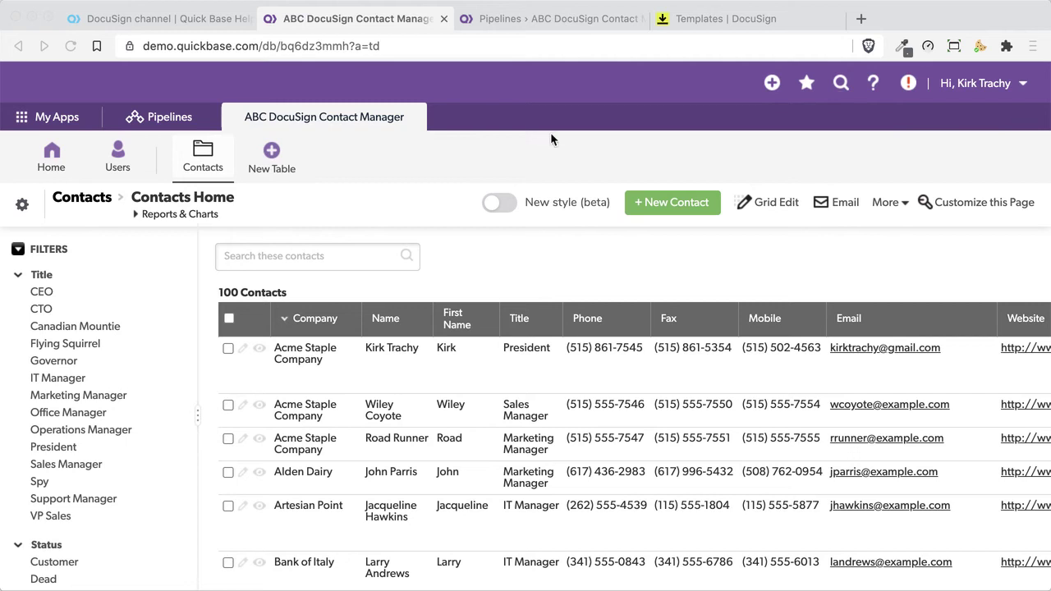
# Open the MNDA template from DocuSign Templates and bring up its Prepare Template edit page
pyautogui.click(711, 20)
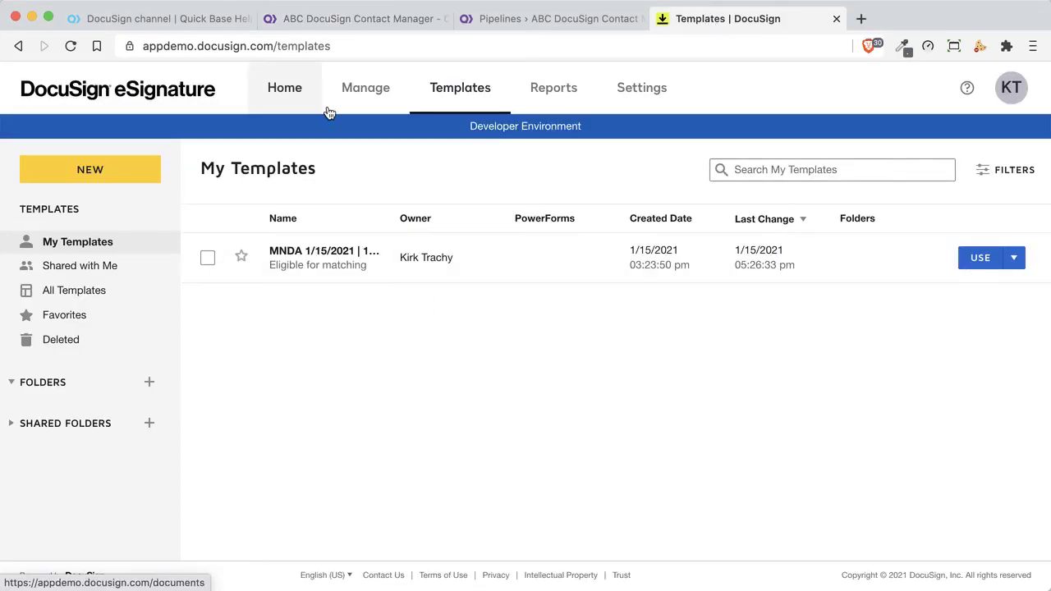
pyautogui.click(89, 172)
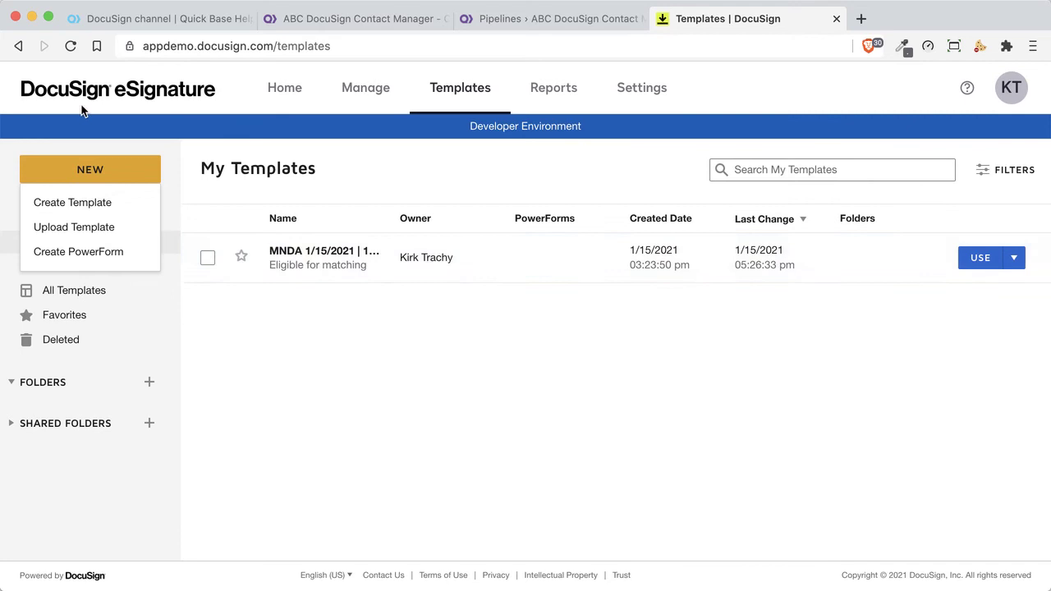
pyautogui.click(307, 259)
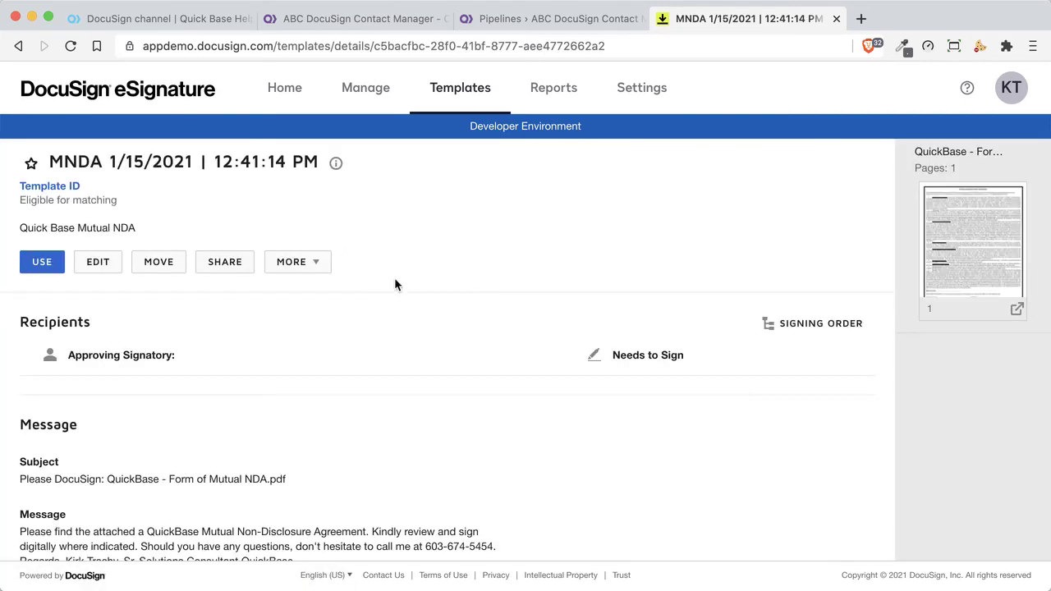
pyautogui.scroll(-3, 393, 280)
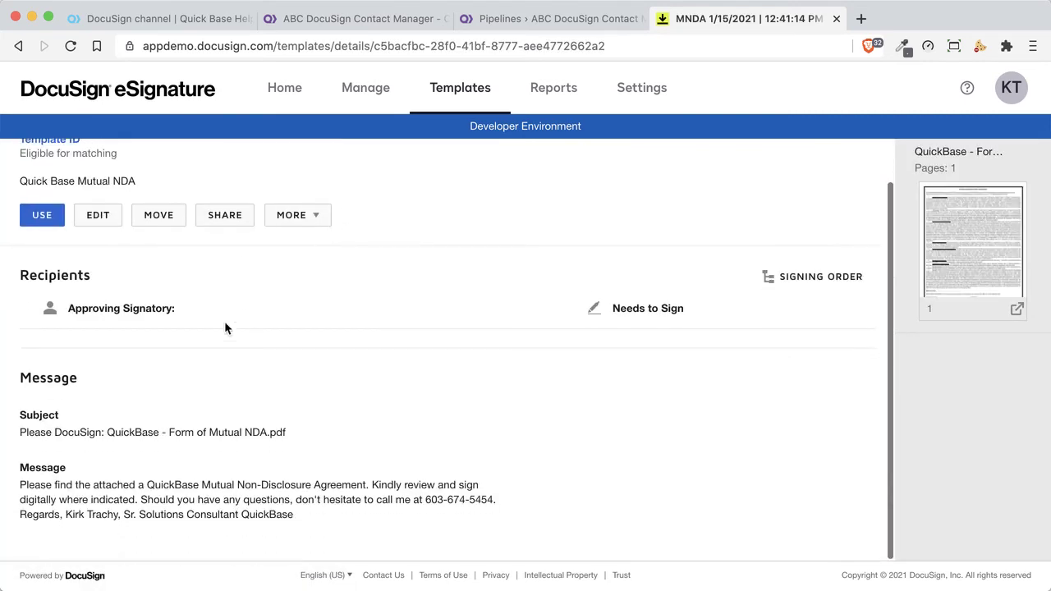
pyautogui.click(97, 216)
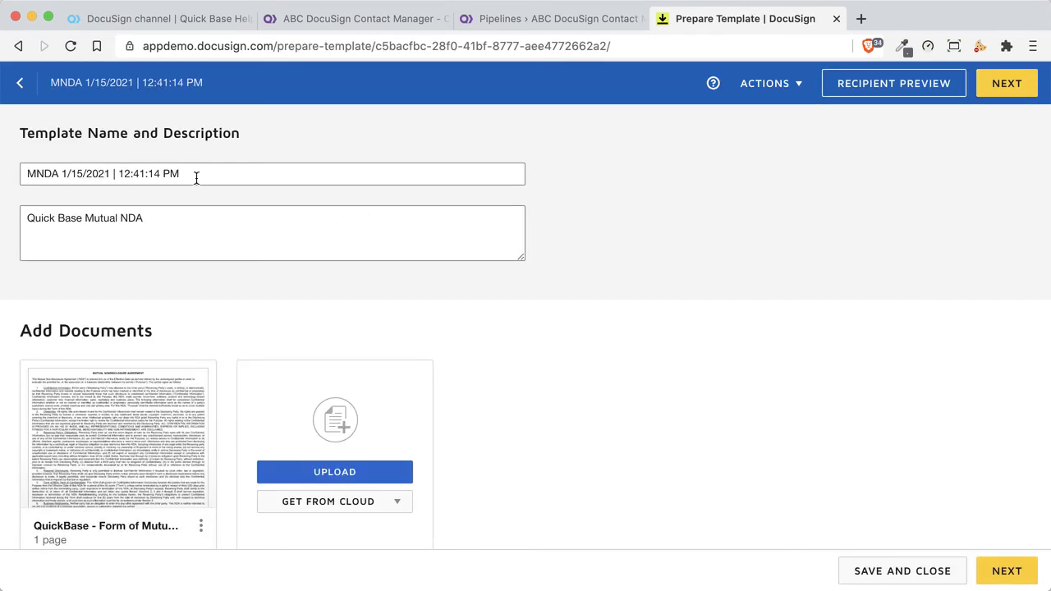
pyautogui.scroll(-3, 566, 417)
pyautogui.moveTo(77, 236)
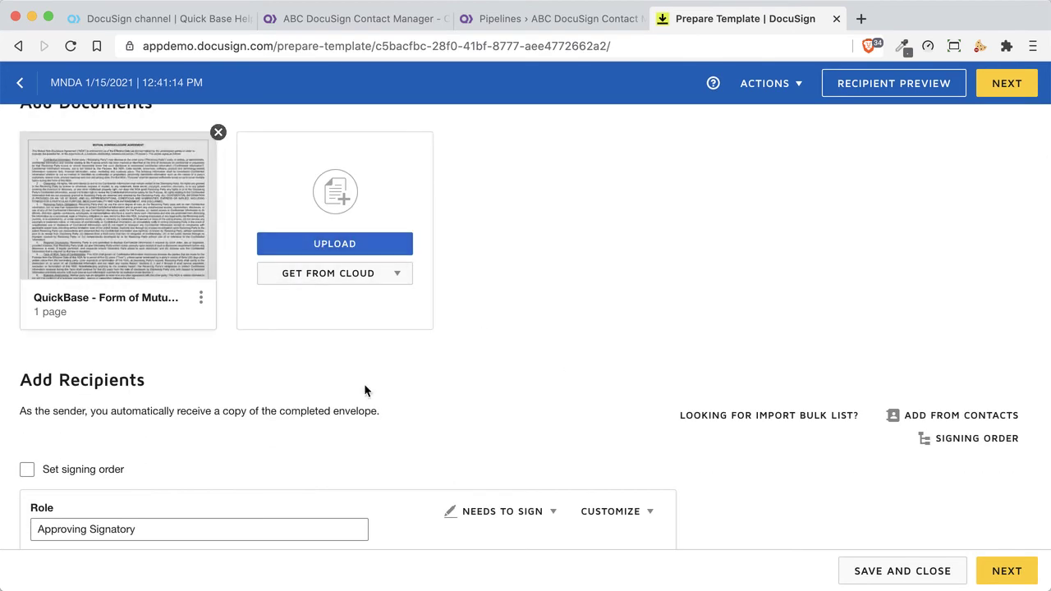
pyautogui.scroll(-4, 607, 358)
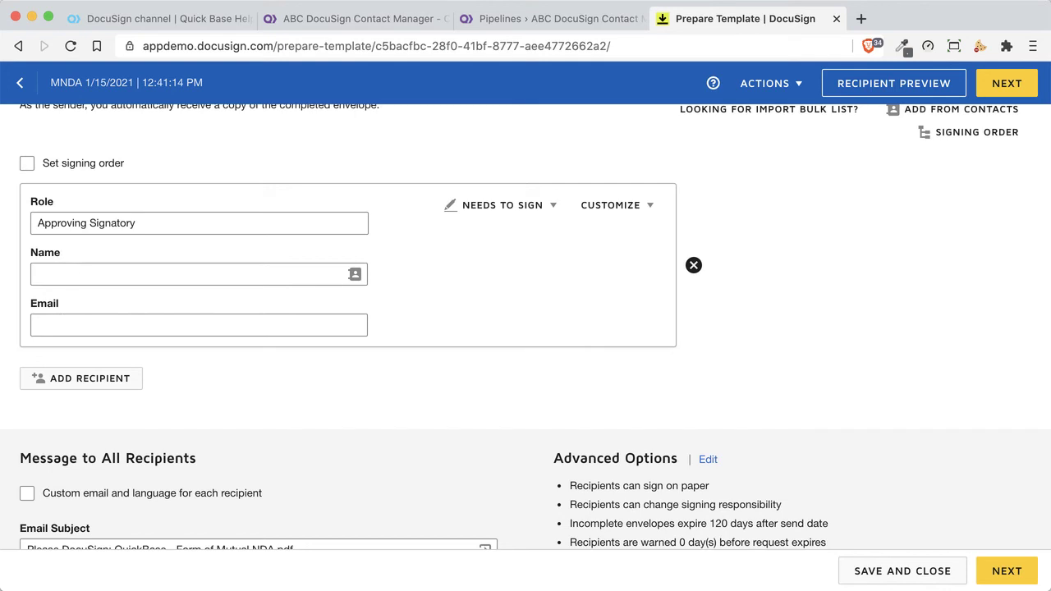
# Review the NDA in the MNDA template's Add Fields editor, then save and close the template
pyautogui.click(1007, 83)
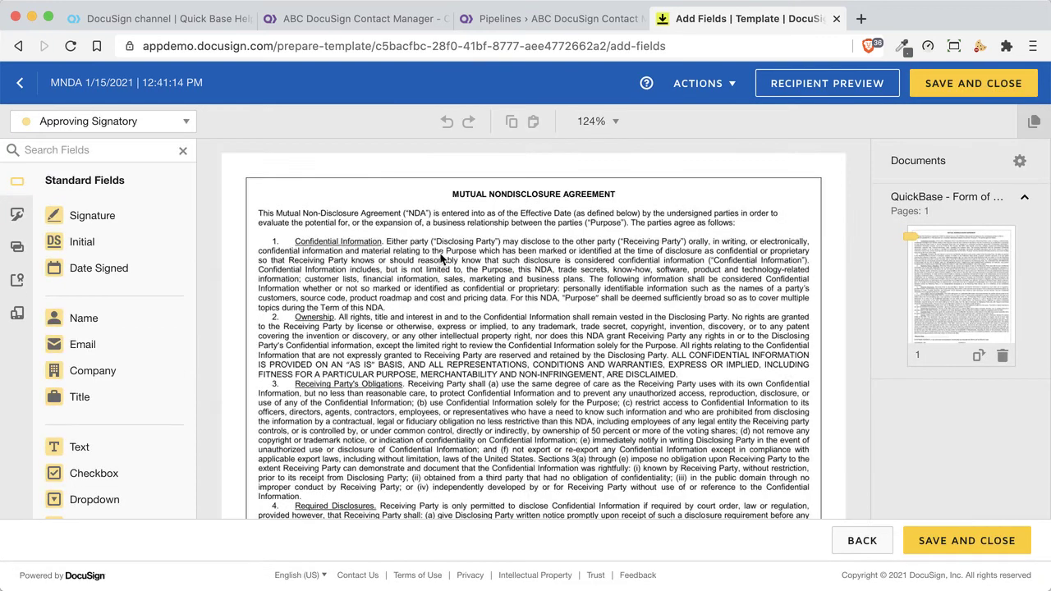
pyautogui.scroll(-10, 476, 340)
pyautogui.scroll(-2, 475, 340)
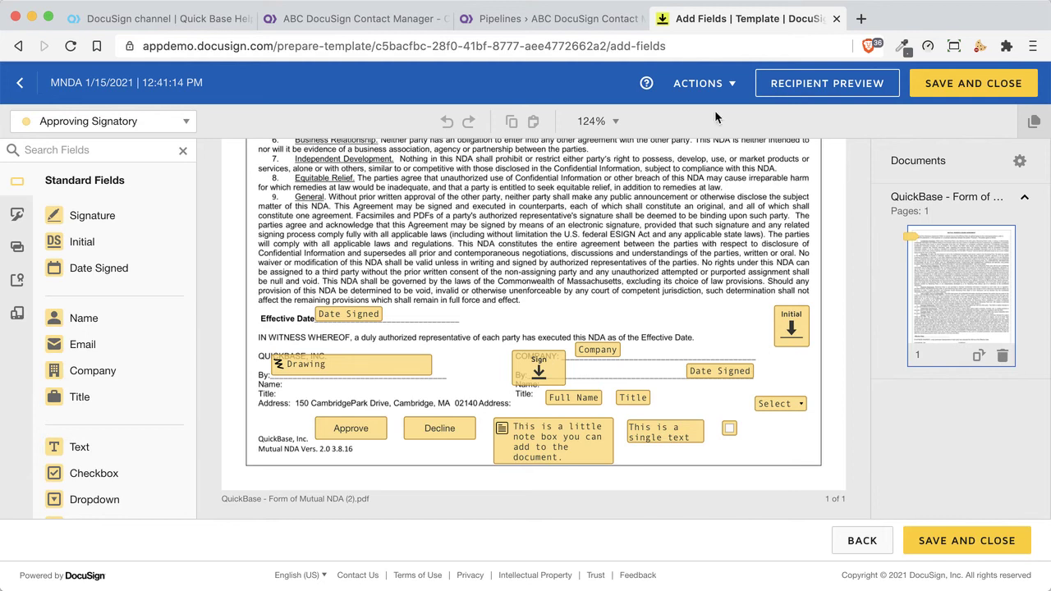
pyautogui.click(988, 85)
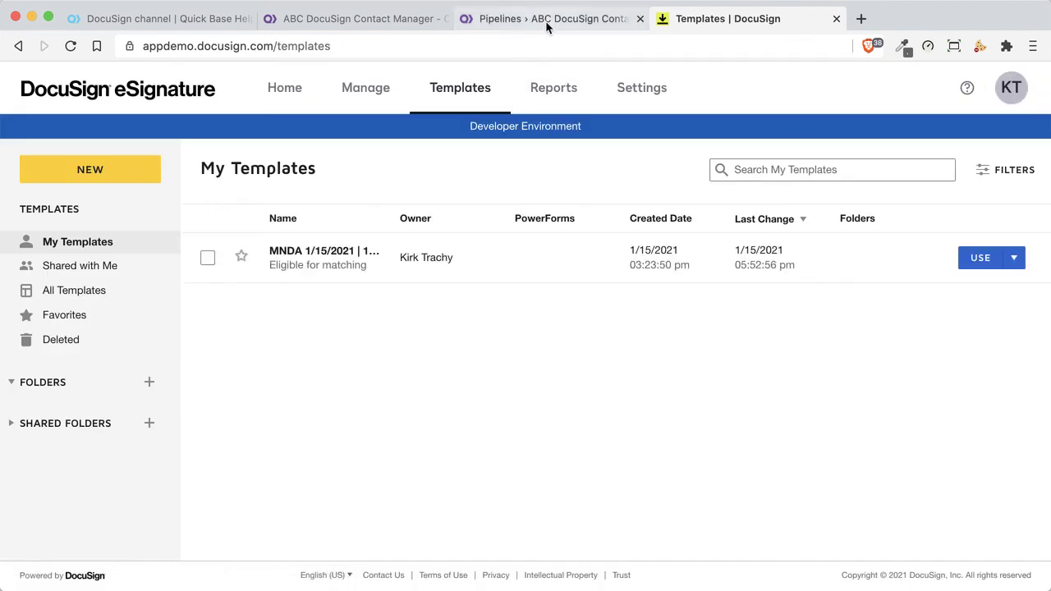
# Open Contact #205 (Acme Staple Company) for editing and check its Process choices, leaving it blank
pyautogui.click(328, 23)
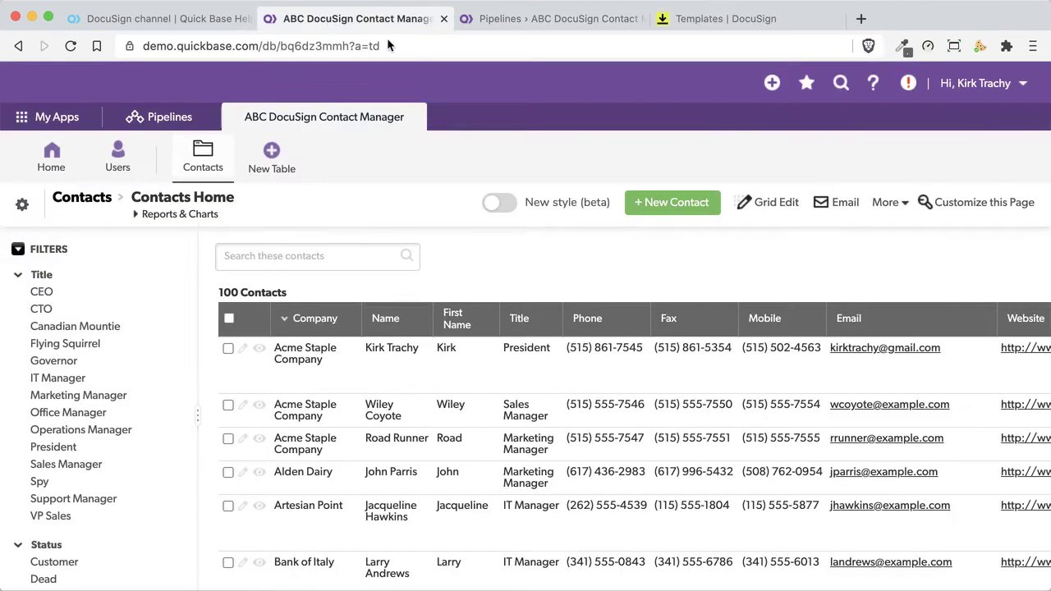
pyautogui.click(258, 350)
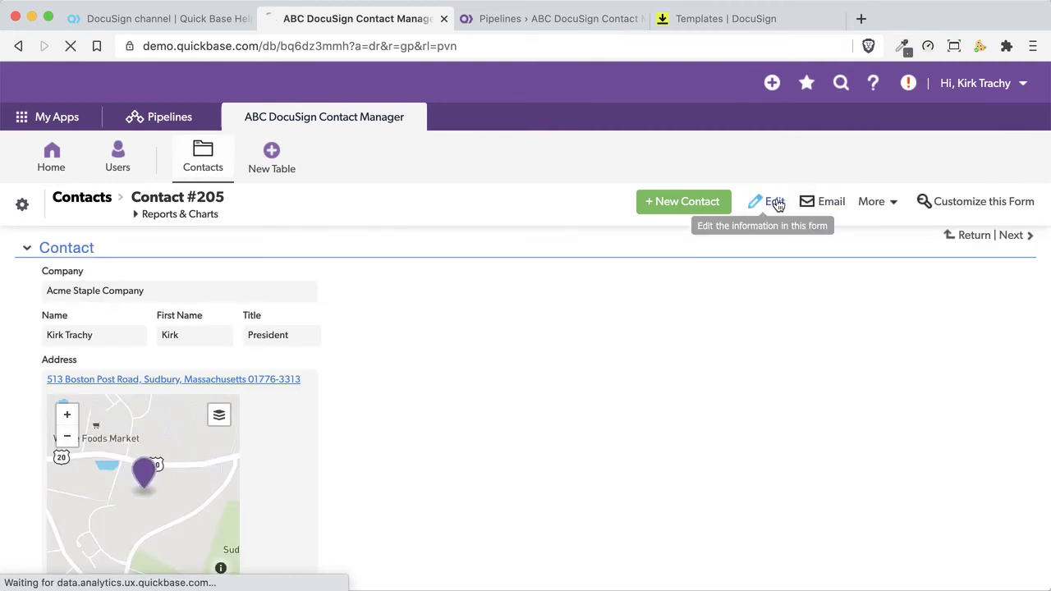
pyautogui.click(780, 203)
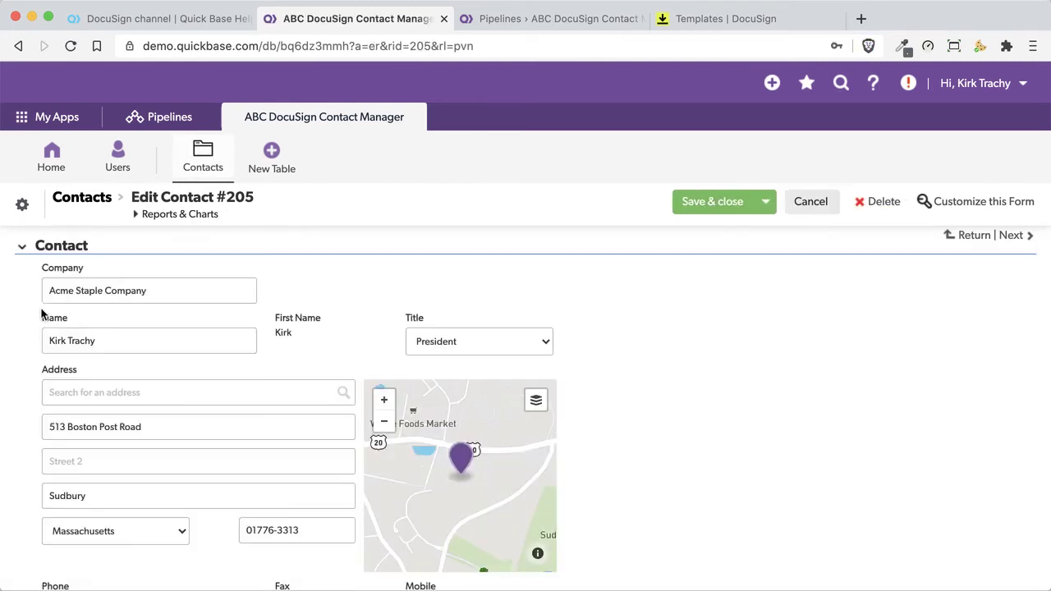
pyautogui.scroll(-5, 146, 345)
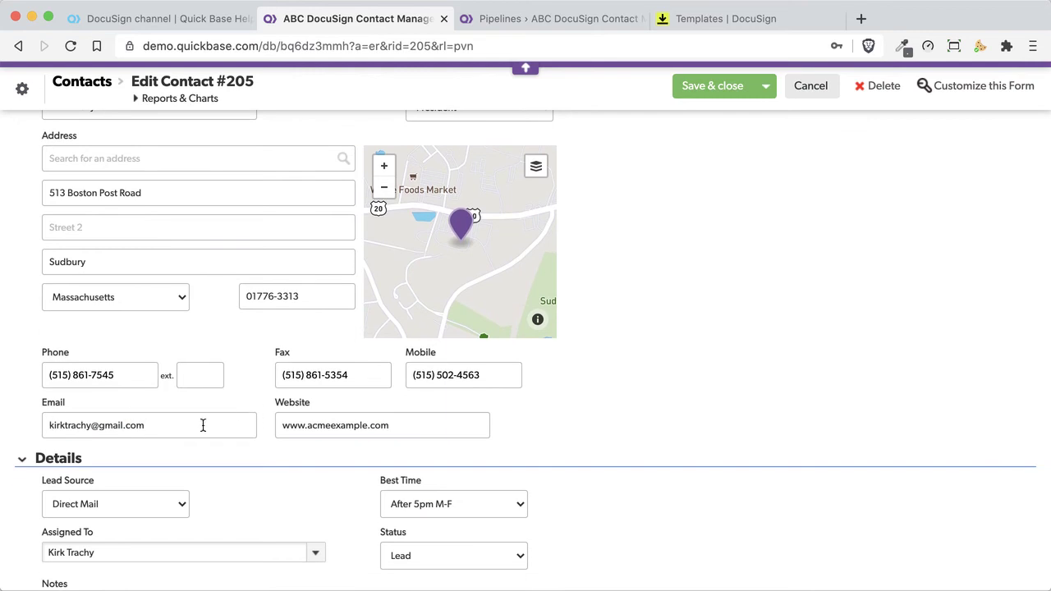
pyautogui.scroll(-5, 291, 439)
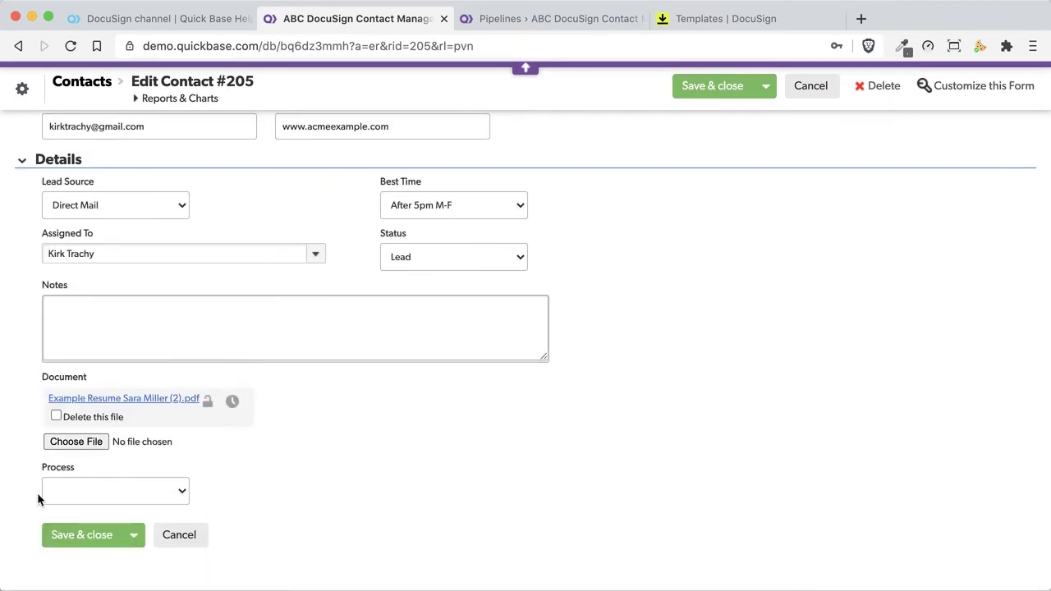
pyautogui.click(115, 491)
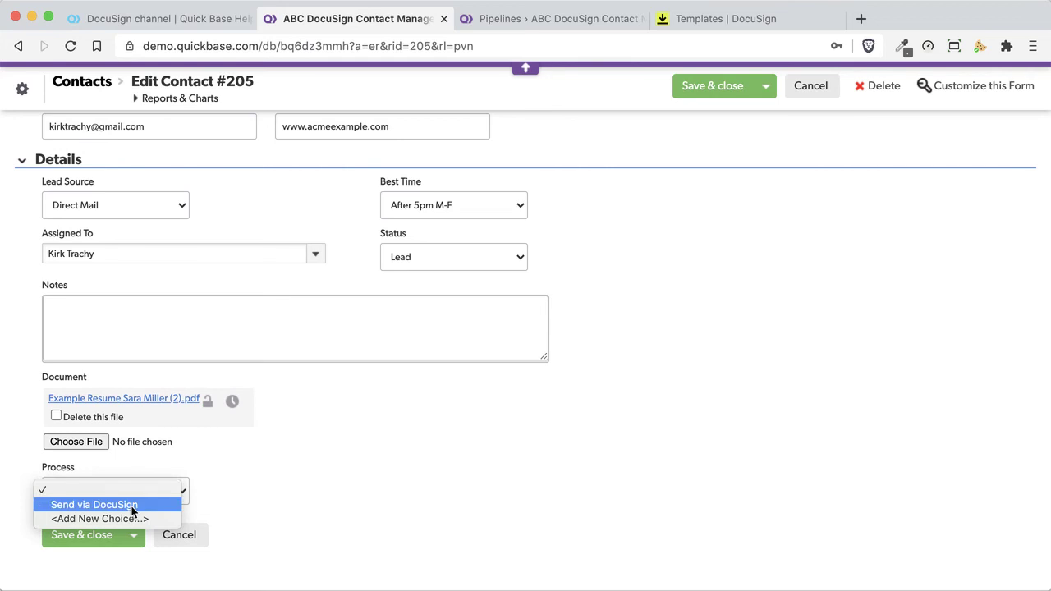
pyautogui.click(112, 461)
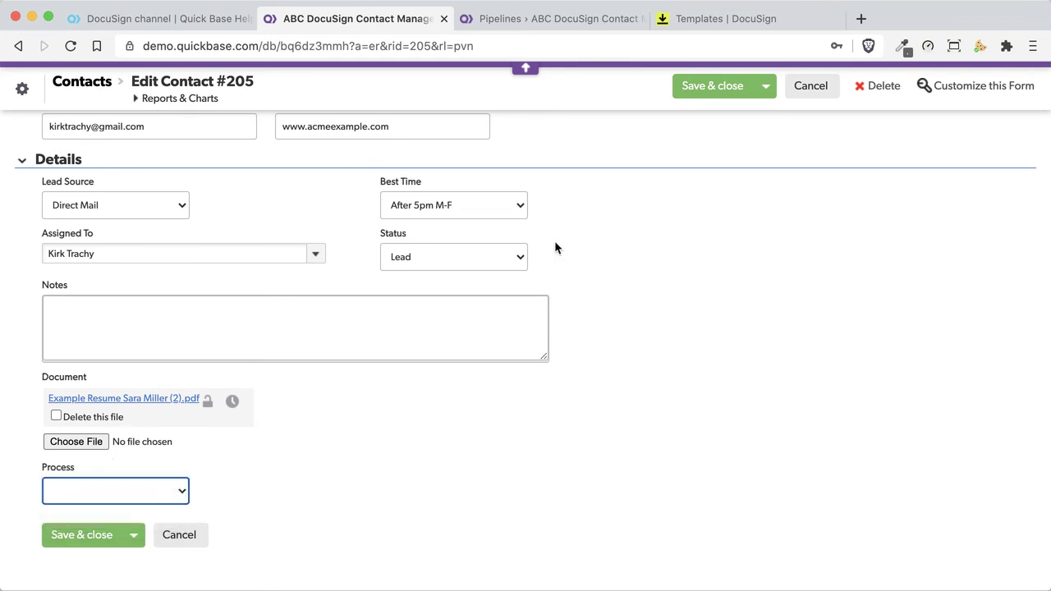
pyautogui.click(536, 20)
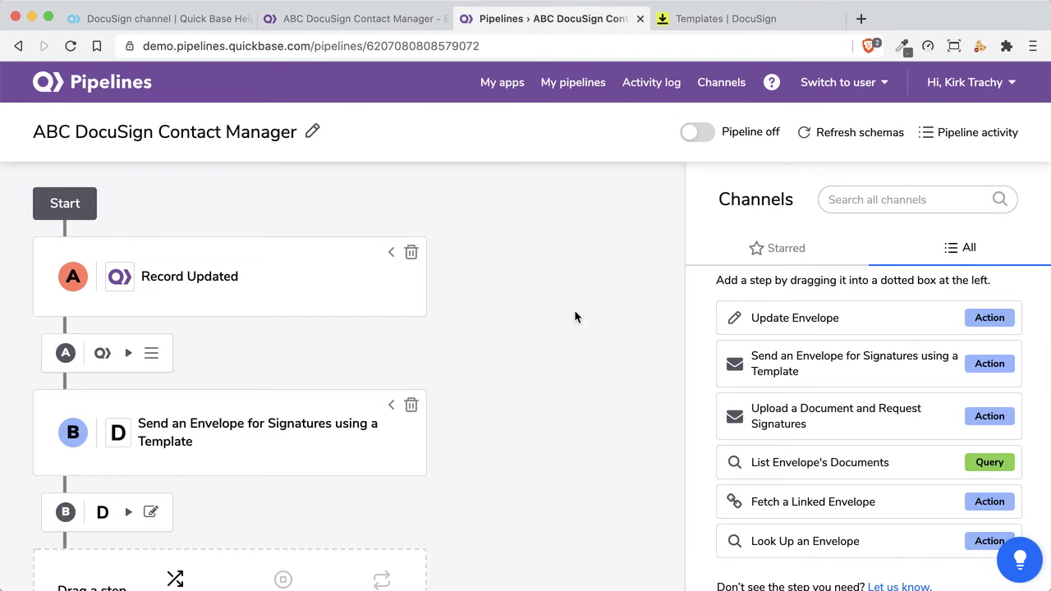
pyautogui.click(726, 301)
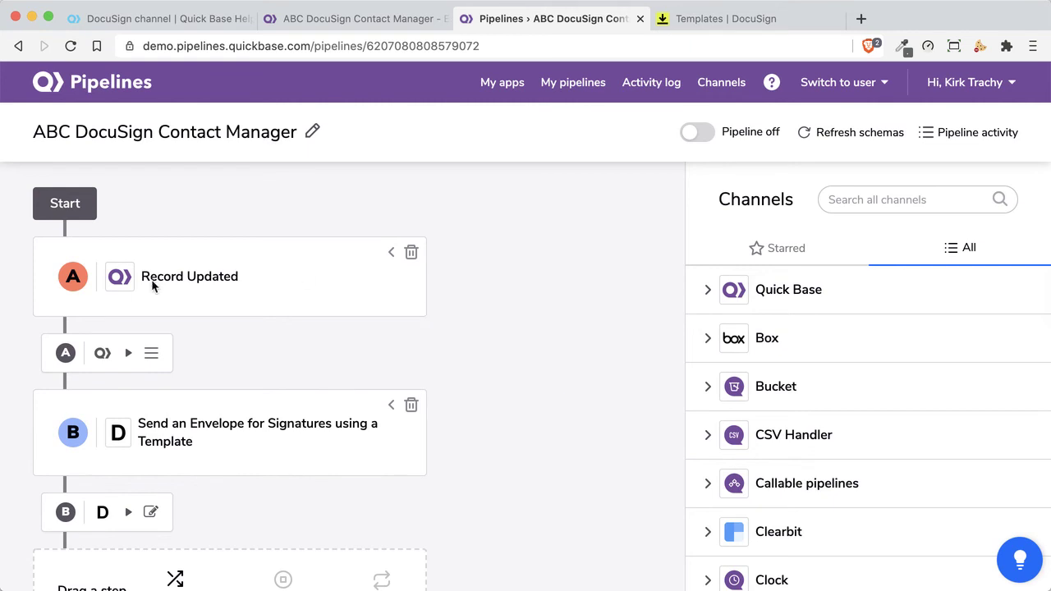
pyautogui.click(708, 290)
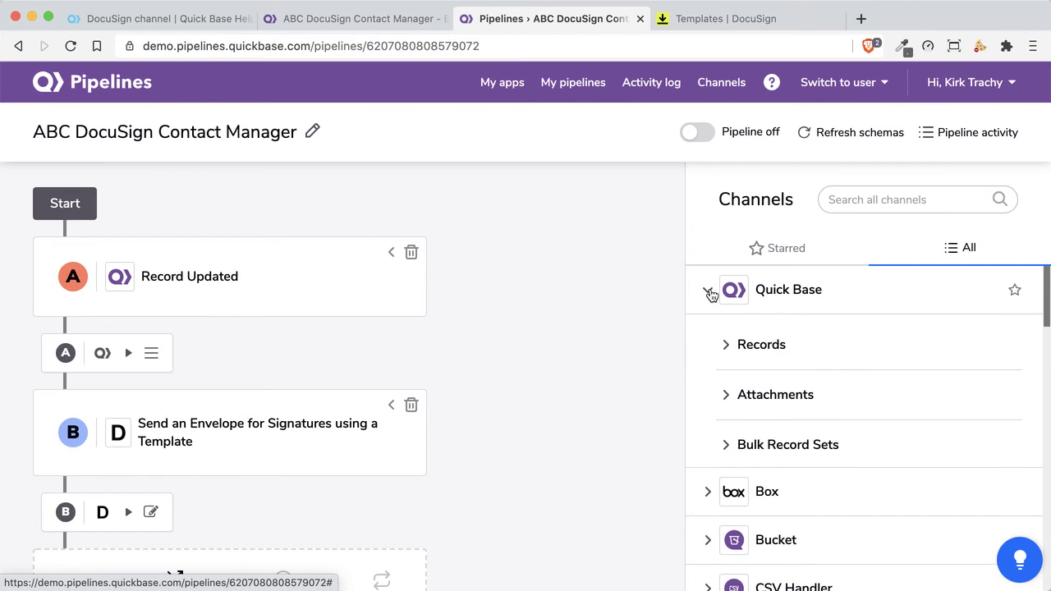
pyautogui.scroll(-2, 788, 302)
pyautogui.scroll(1, 828, 304)
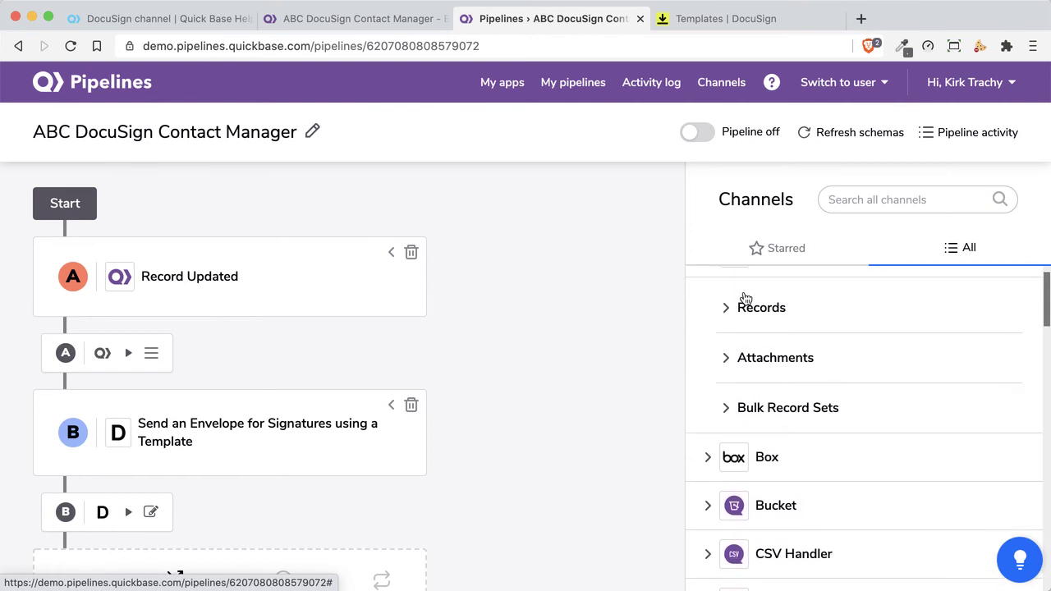
pyautogui.click(727, 313)
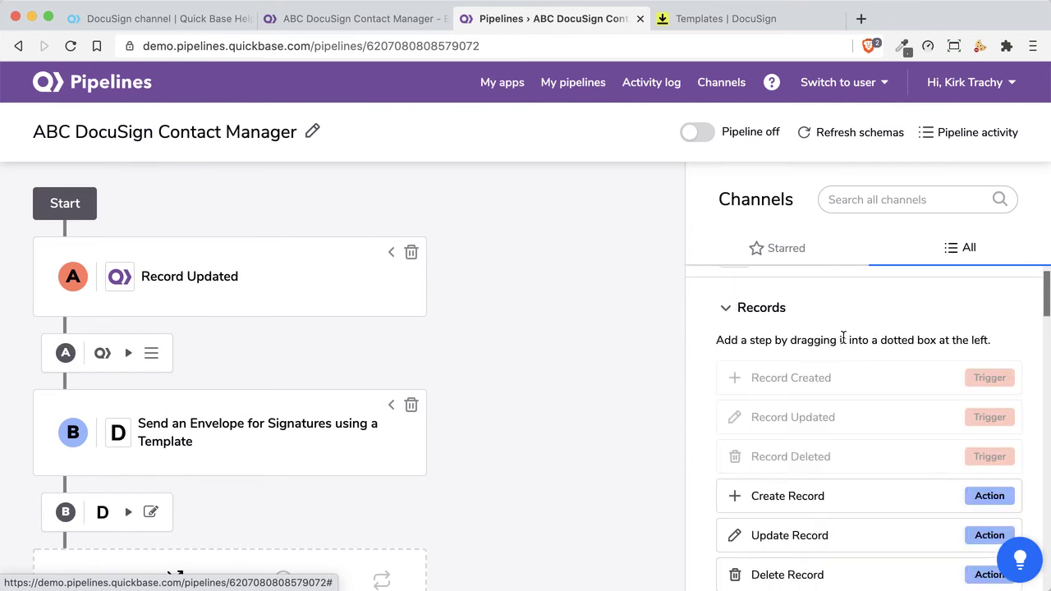
pyautogui.scroll(-3, 843, 336)
pyautogui.moveTo(826, 369); pyautogui.dragTo(509, 273)
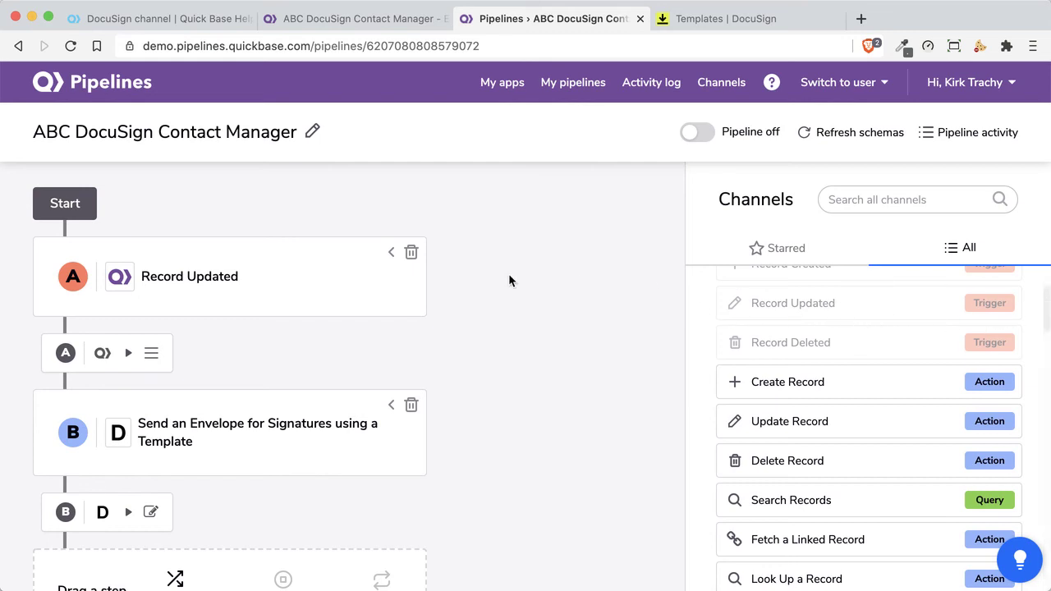
pyautogui.click(392, 253)
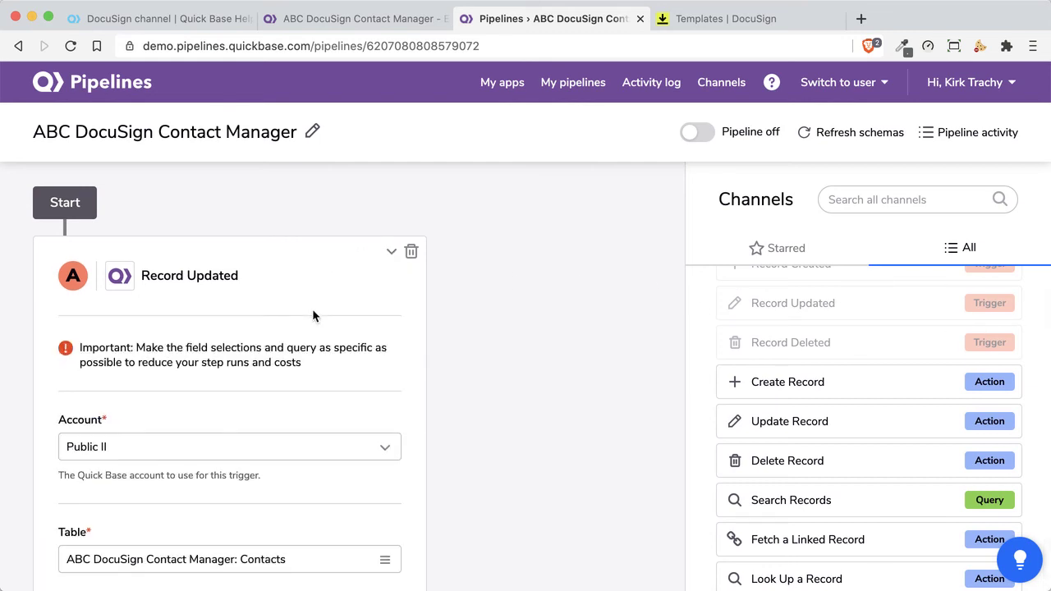
pyautogui.scroll(-4, 312, 312)
pyautogui.scroll(-1, 312, 316)
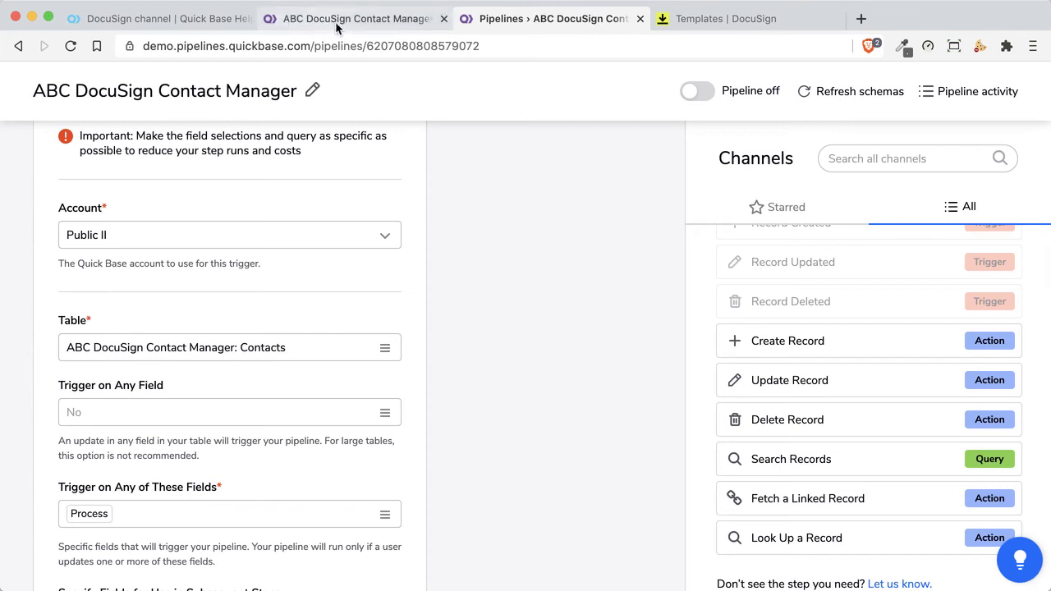
# Return to the top of the Edit Contact #205 form and open the signed-in user's account menu
pyautogui.click(381, 22)
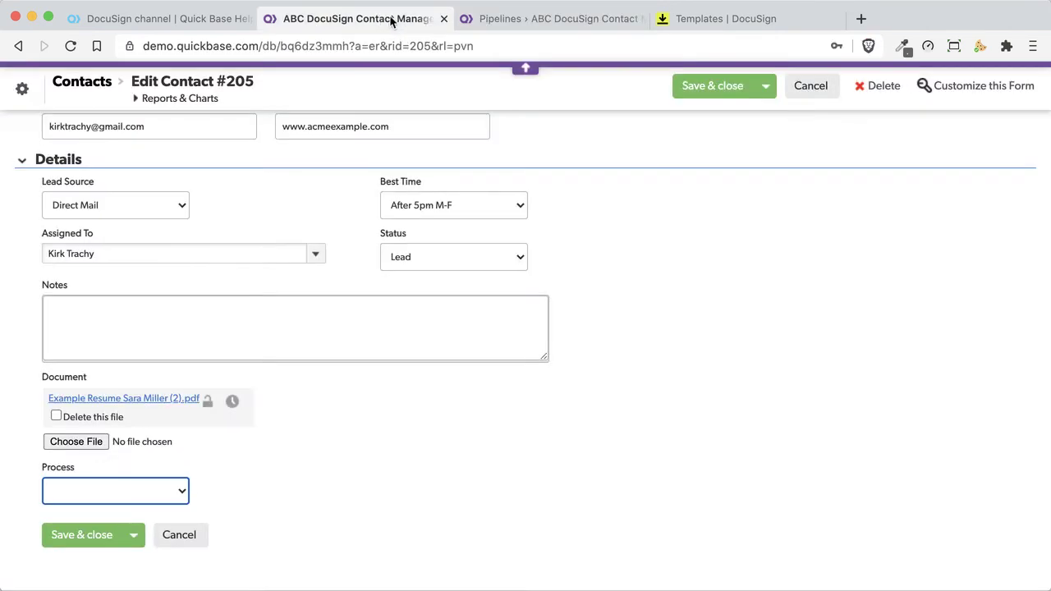
pyautogui.scroll(10, 882, 205)
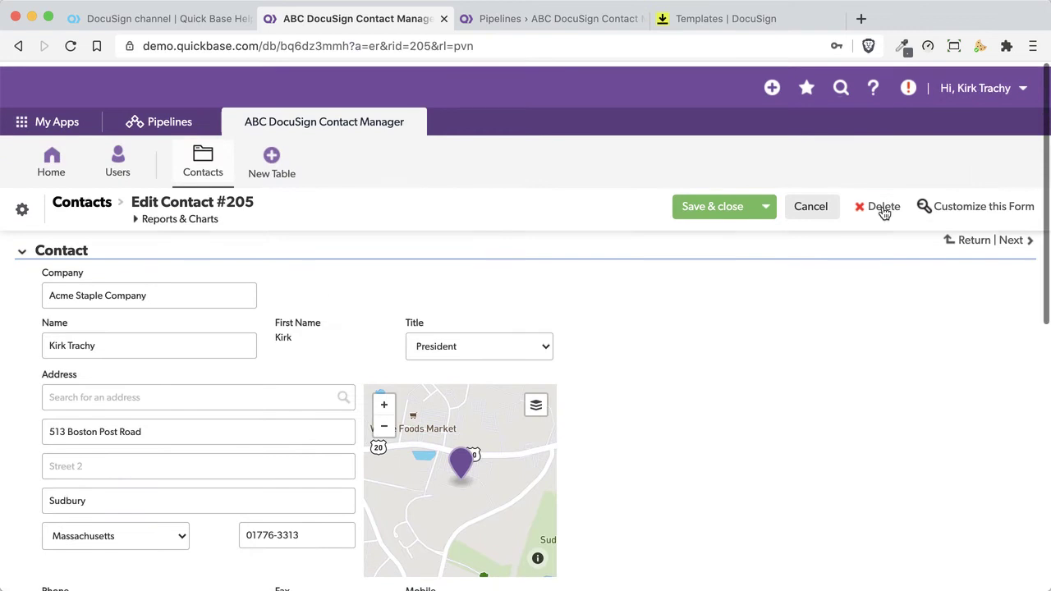
pyautogui.click(978, 85)
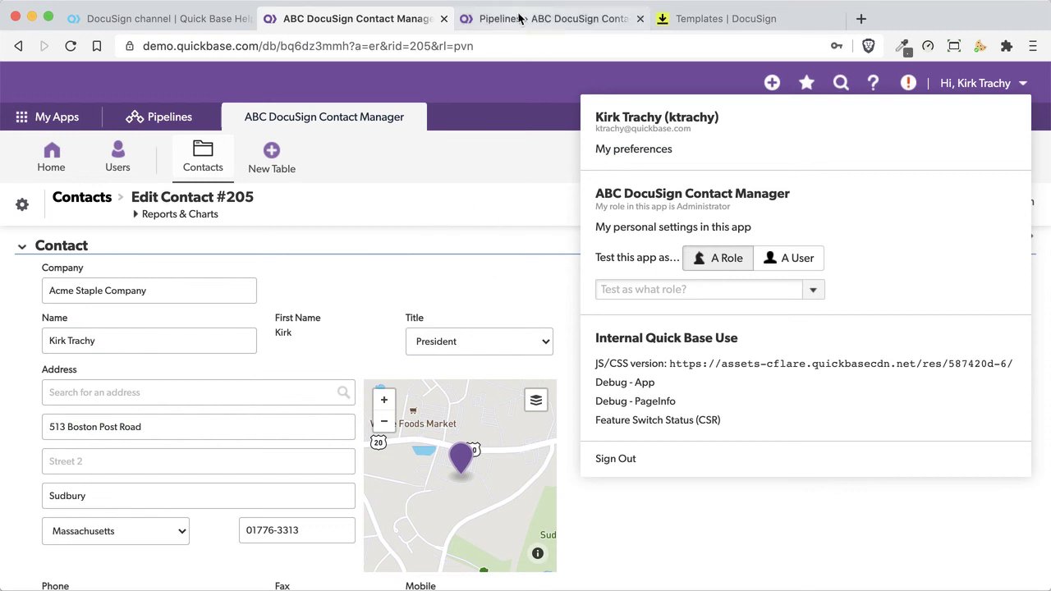
# Confirm the pipeline's Record Updated trigger watches the Contacts table
pyautogui.click(559, 18)
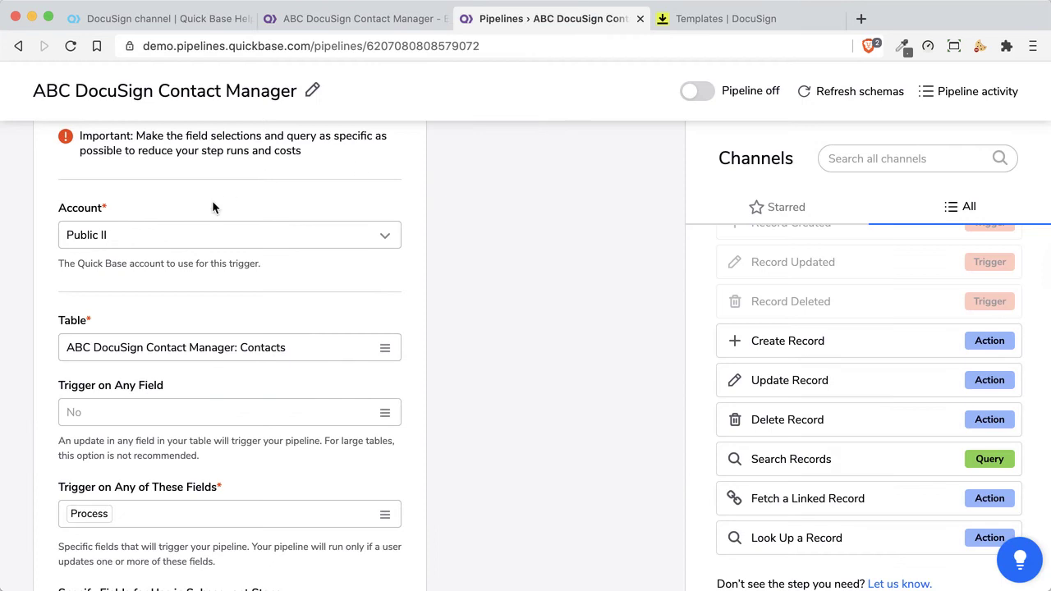
pyautogui.scroll(2, 212, 200)
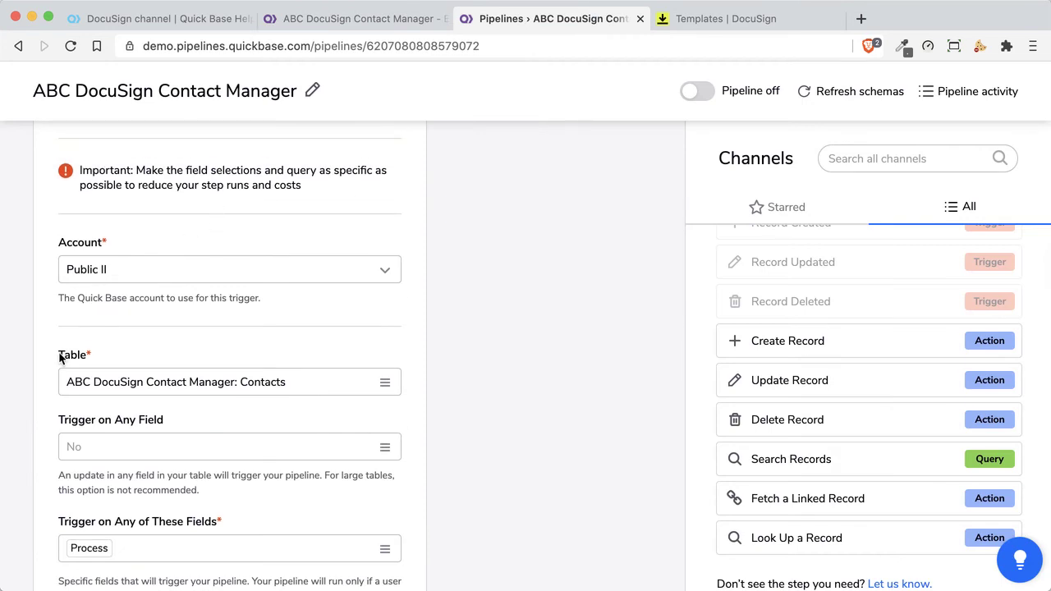
pyautogui.click(134, 383)
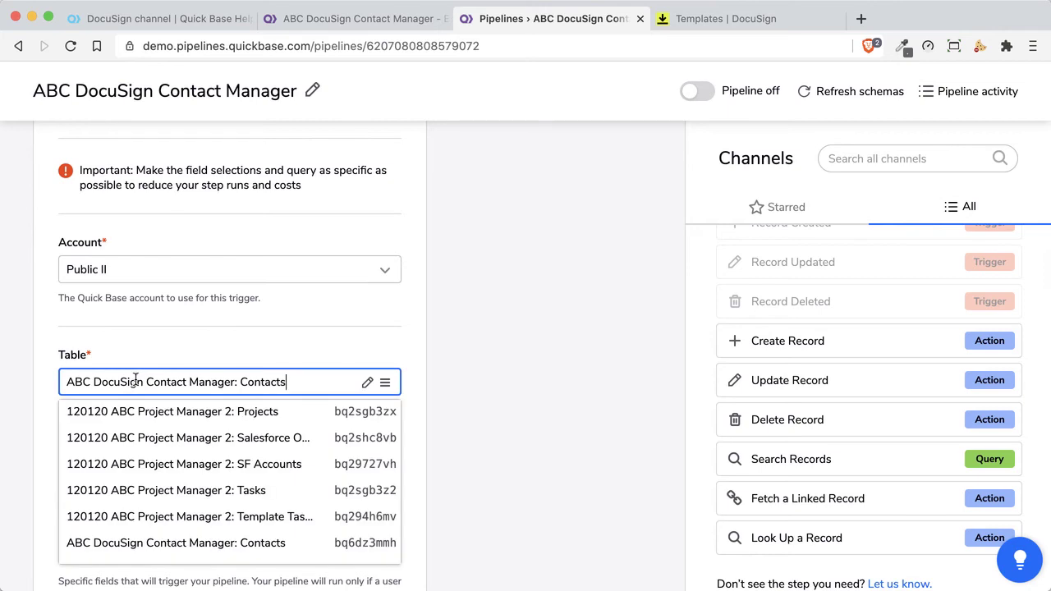
pyautogui.click(181, 331)
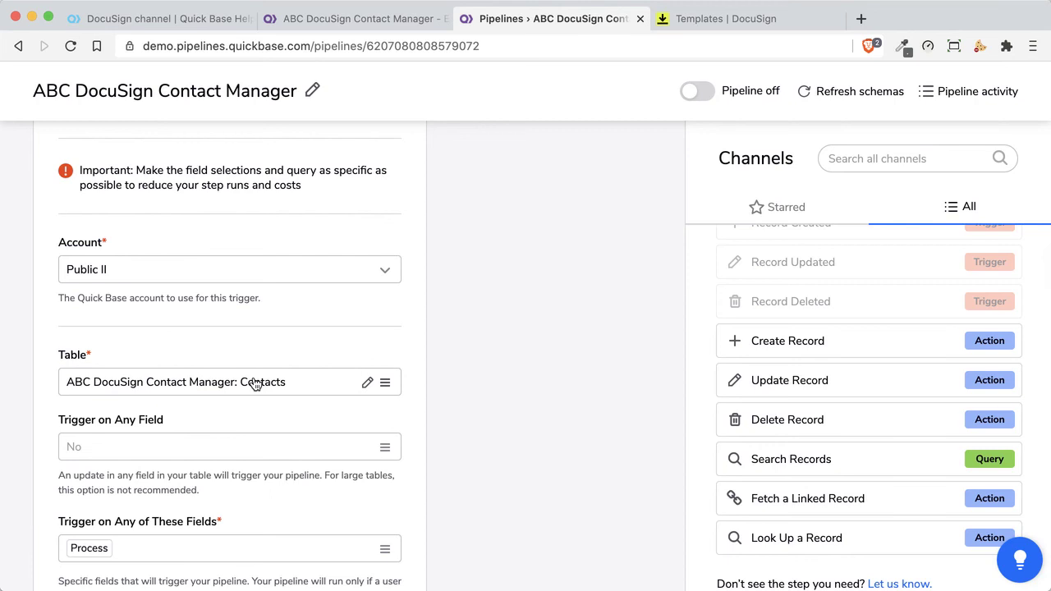
# Review the trigger query condition Process is Send Via DocuSign, keeping the 'is' operator
pyautogui.scroll(-5, 255, 384)
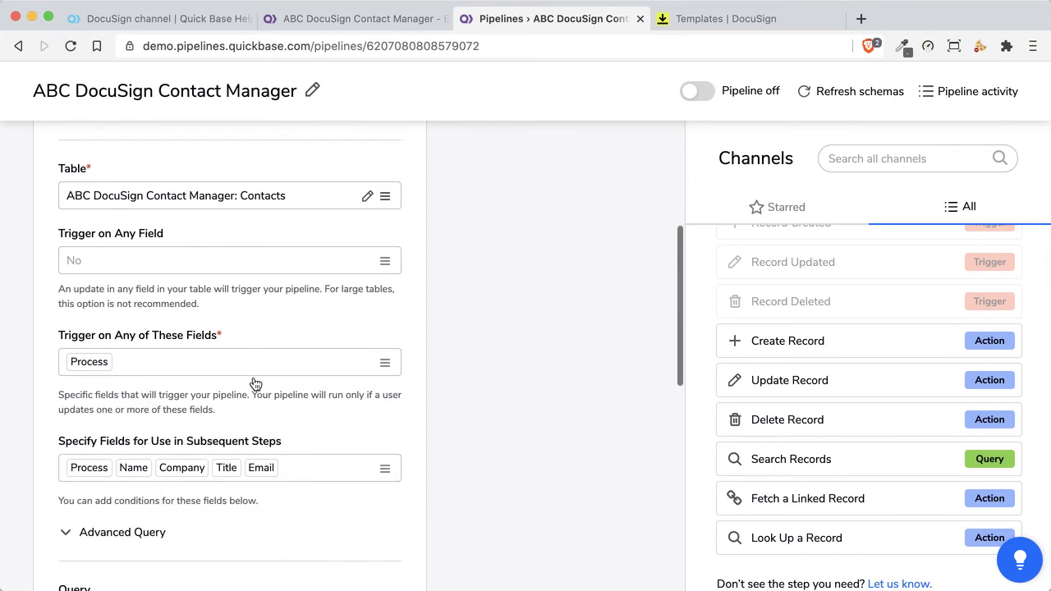
pyautogui.scroll(-1, 255, 384)
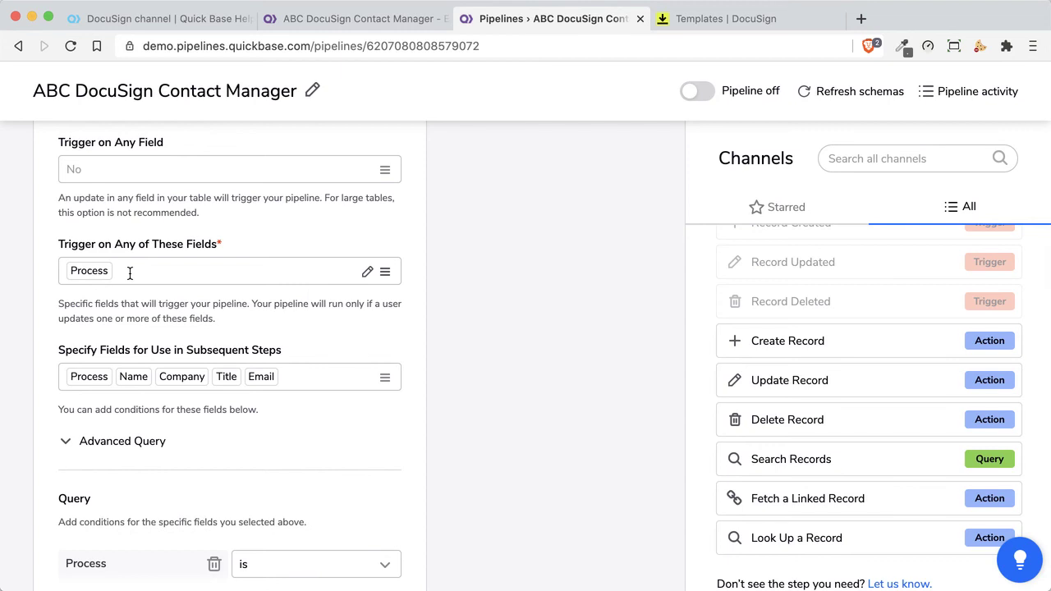
pyautogui.scroll(-2, 130, 274)
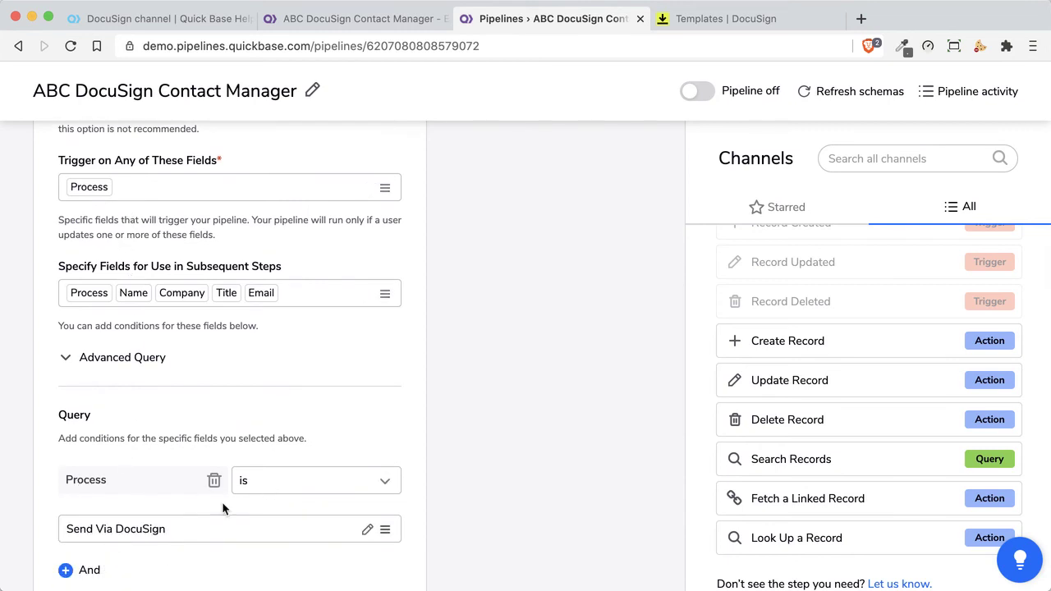
pyautogui.click(278, 481)
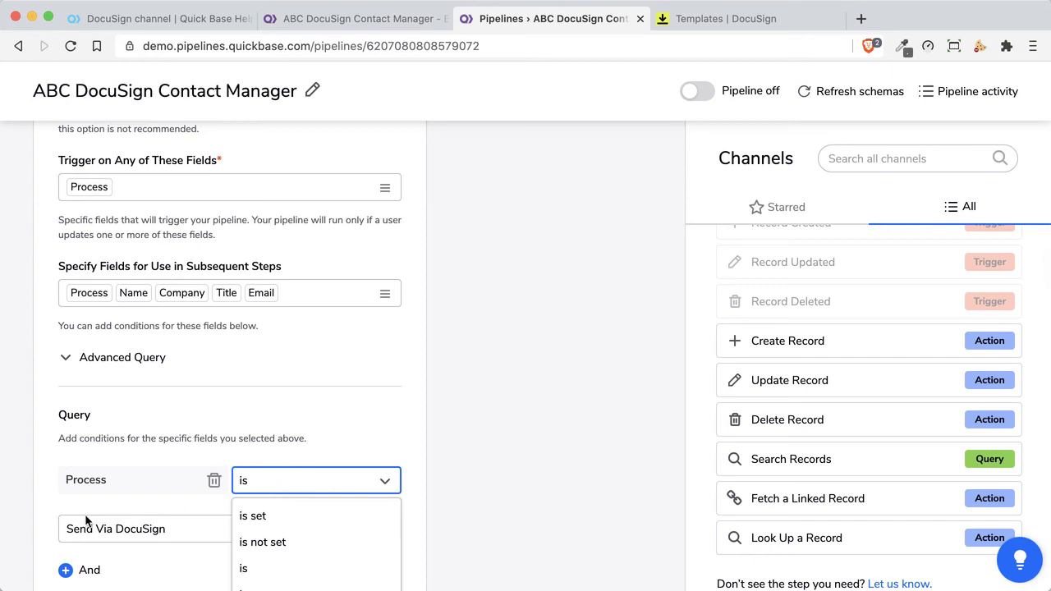
pyautogui.click(119, 495)
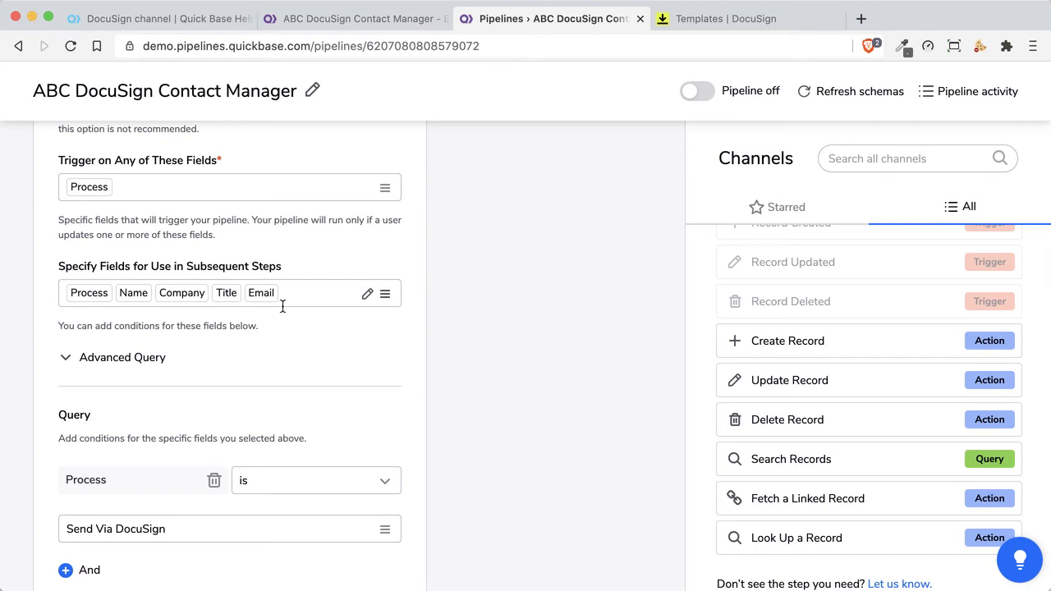
# Browse the trigger fields available to later steps without adding any
pyautogui.click(329, 292)
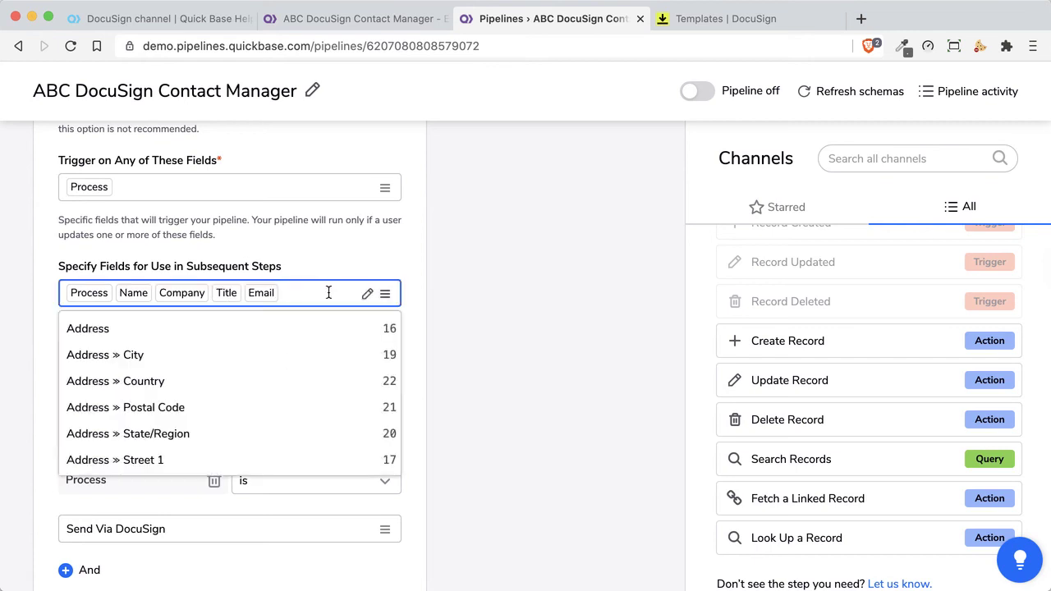
pyautogui.scroll(-3, 241, 392)
pyautogui.scroll(3, 240, 393)
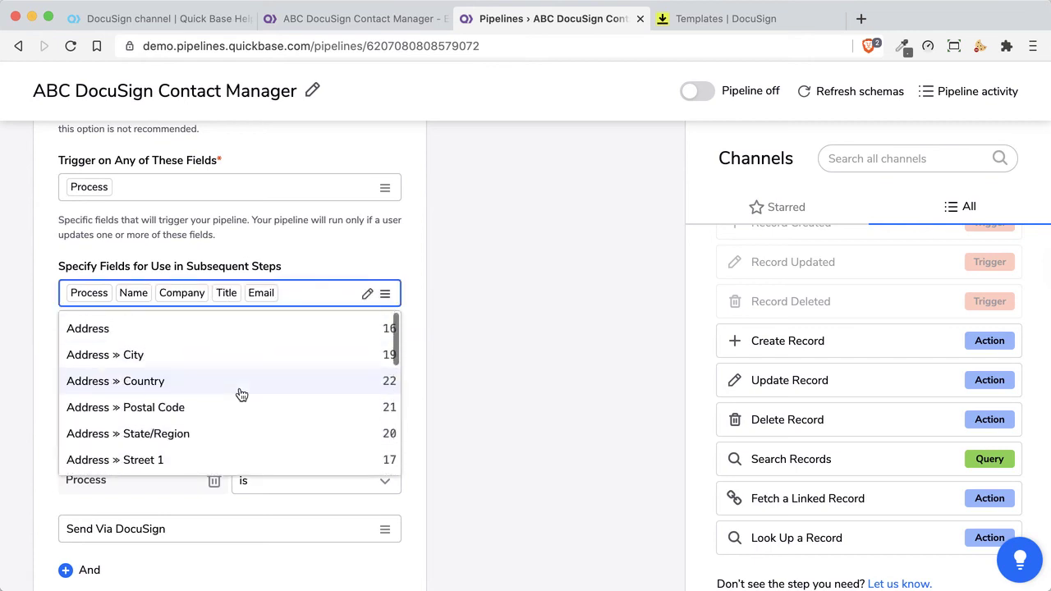
pyautogui.click(243, 229)
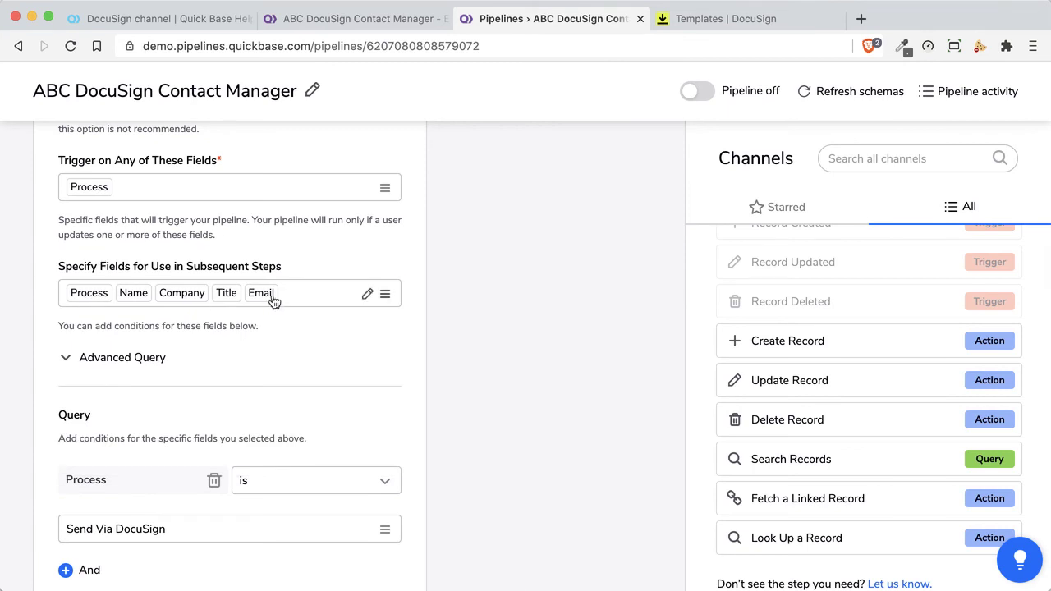
pyautogui.scroll(-5, 281, 296)
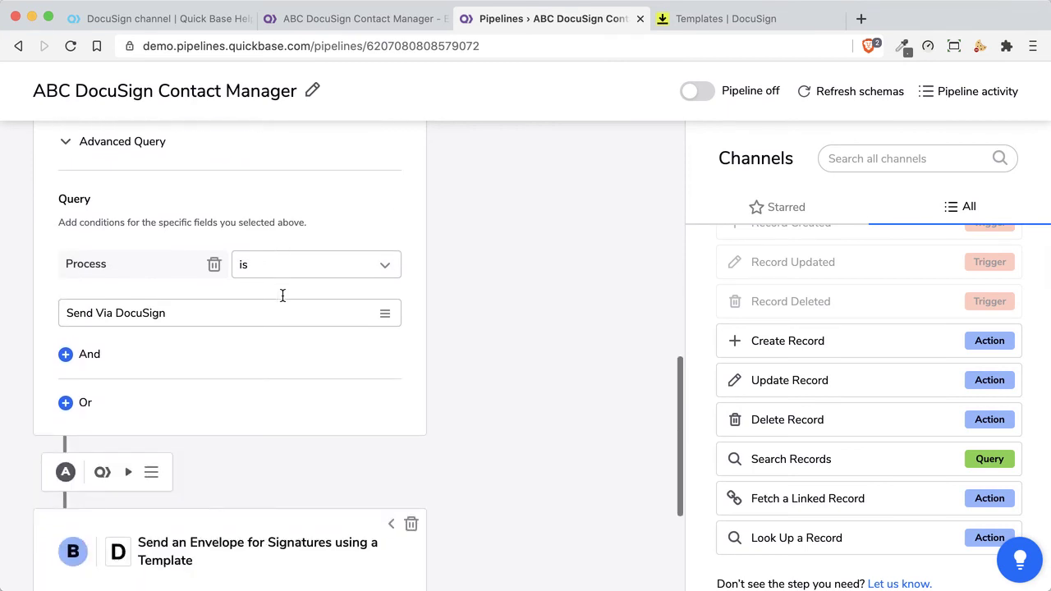
# Expand the DocuSign channel to list its Envelopes actions, including Send an Envelope using a Template
pyautogui.scroll(-2, 284, 303)
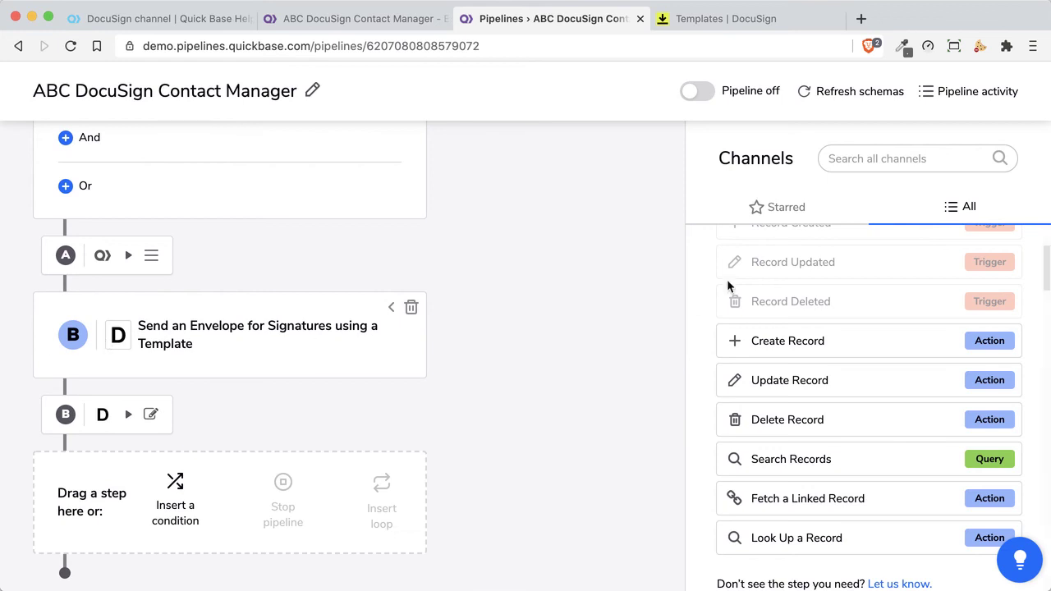
pyautogui.scroll(-4, 771, 281)
pyautogui.scroll(-10, 772, 281)
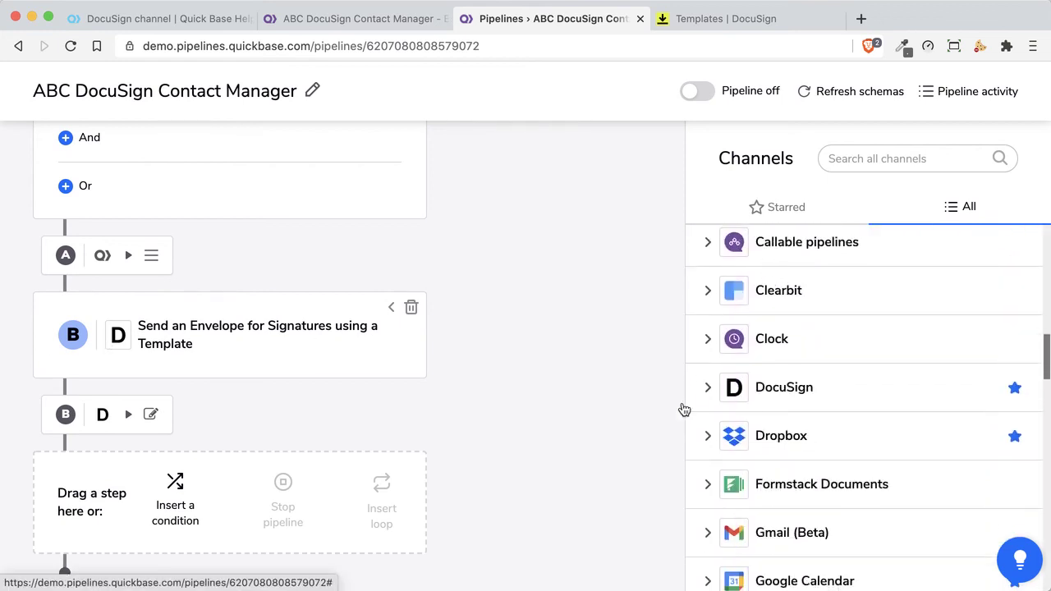
pyautogui.click(708, 393)
pyautogui.scroll(-5, 795, 380)
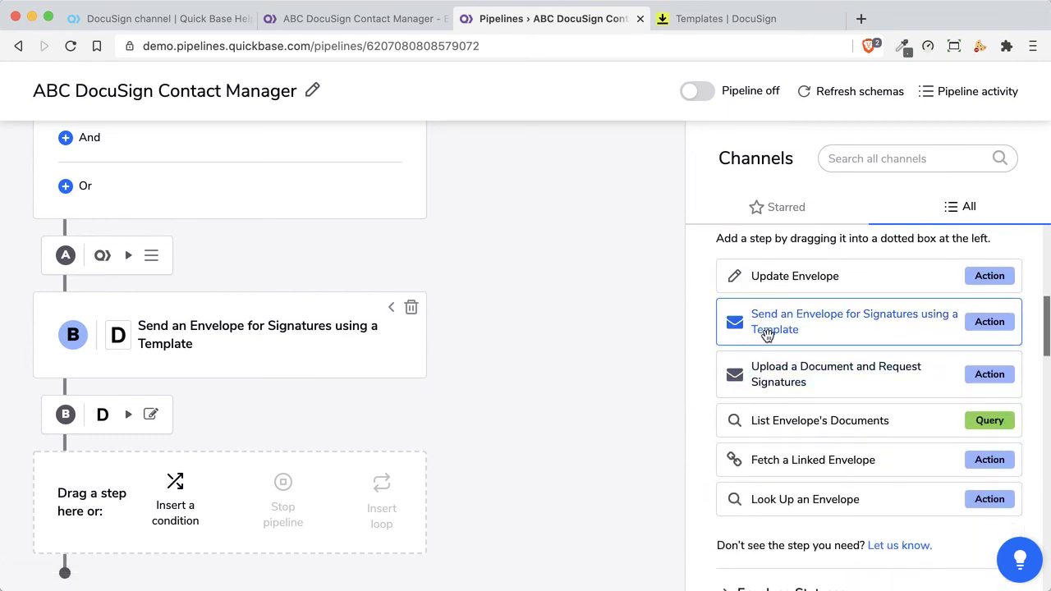
pyautogui.click(390, 307)
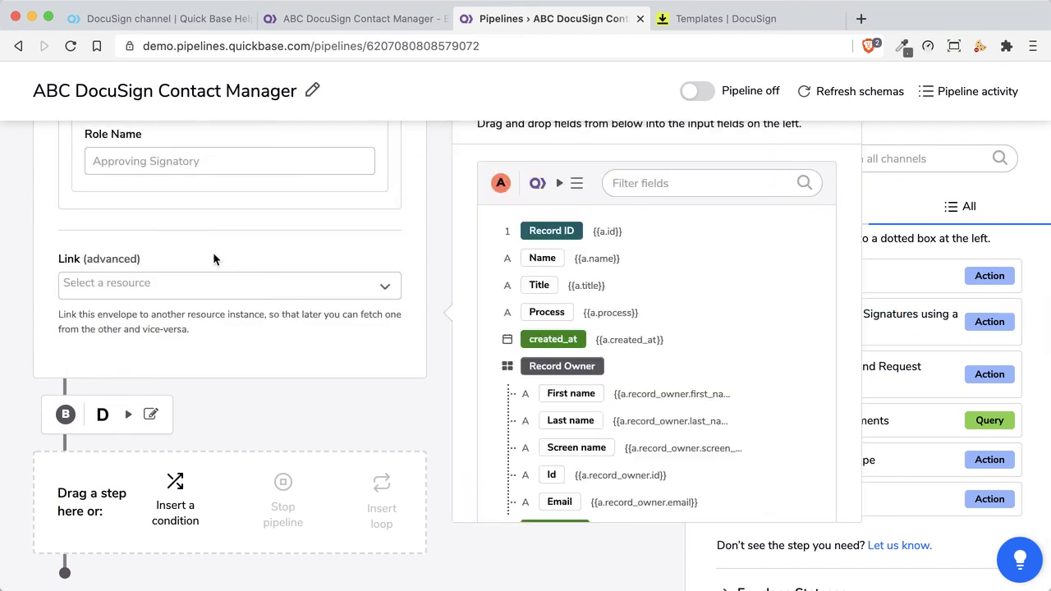
pyautogui.scroll(15, 214, 215)
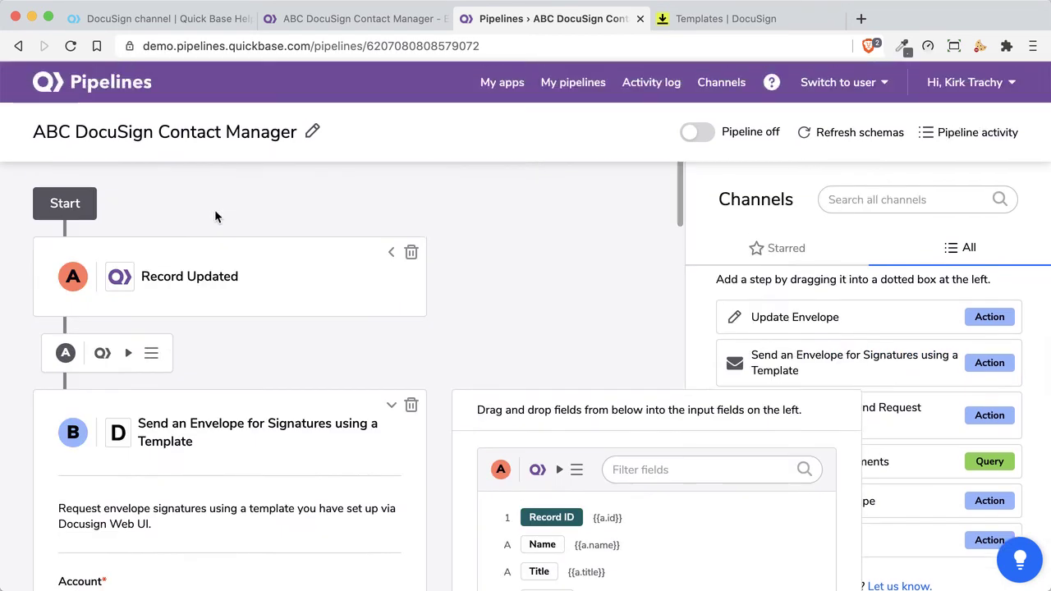
pyautogui.scroll(-6, 204, 357)
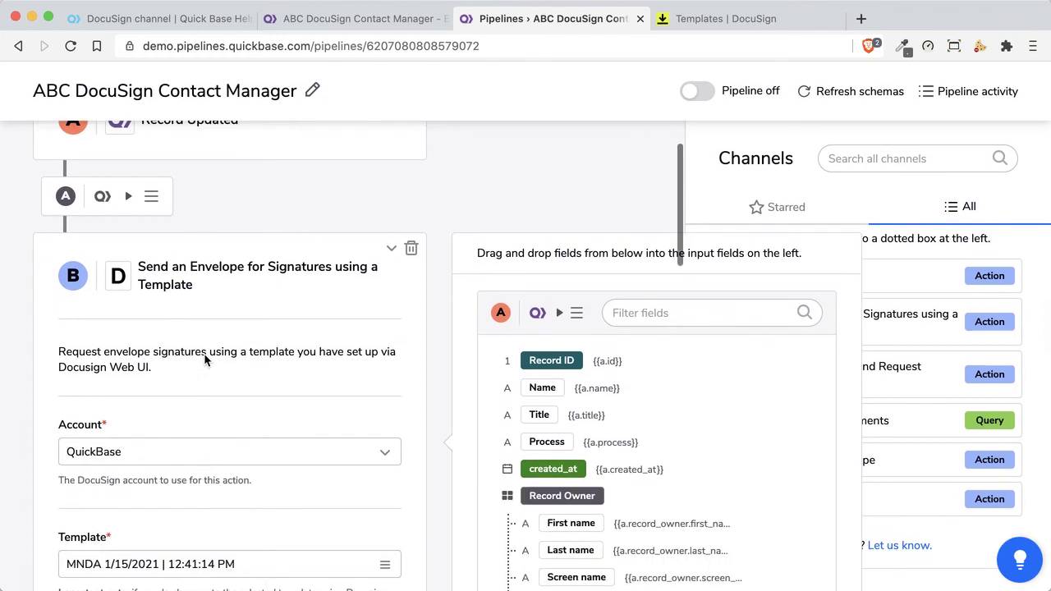
pyautogui.scroll(-2, 204, 353)
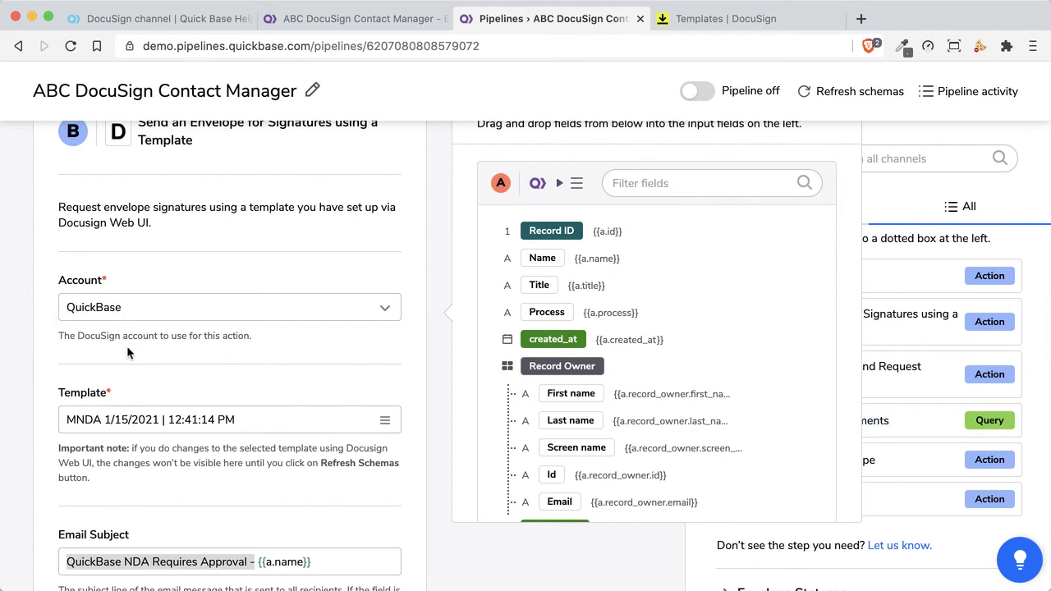
pyautogui.scroll(-1, 127, 353)
pyautogui.scroll(-3, 127, 353)
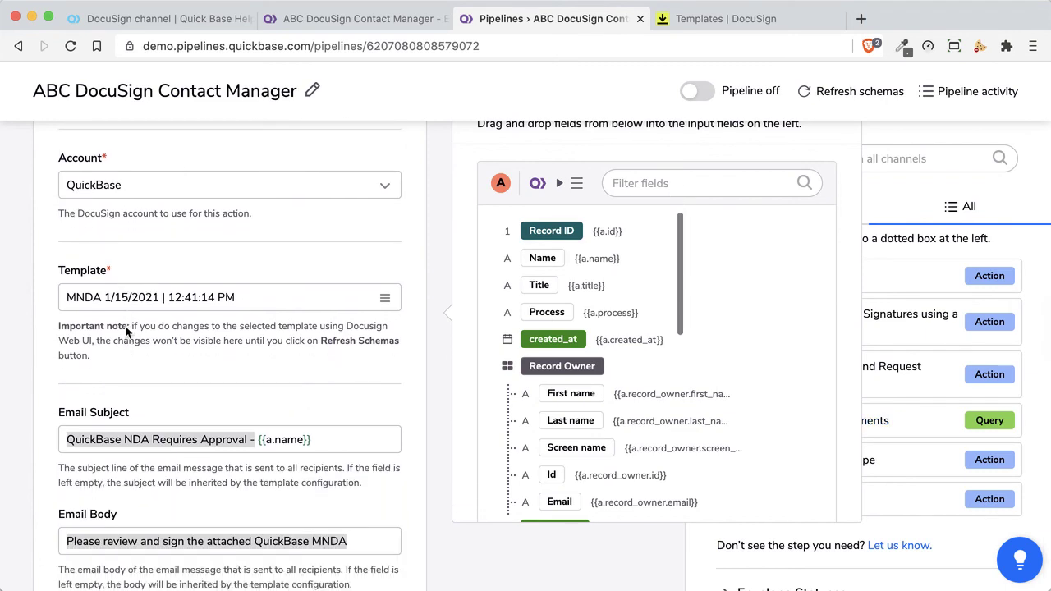
pyautogui.click(70, 298)
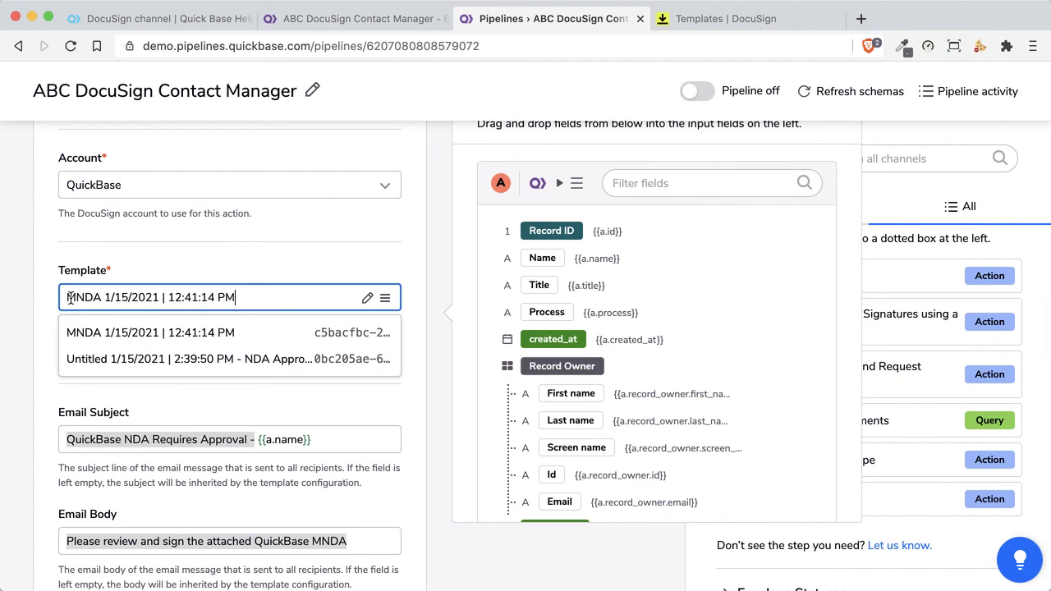
pyautogui.click(58, 304)
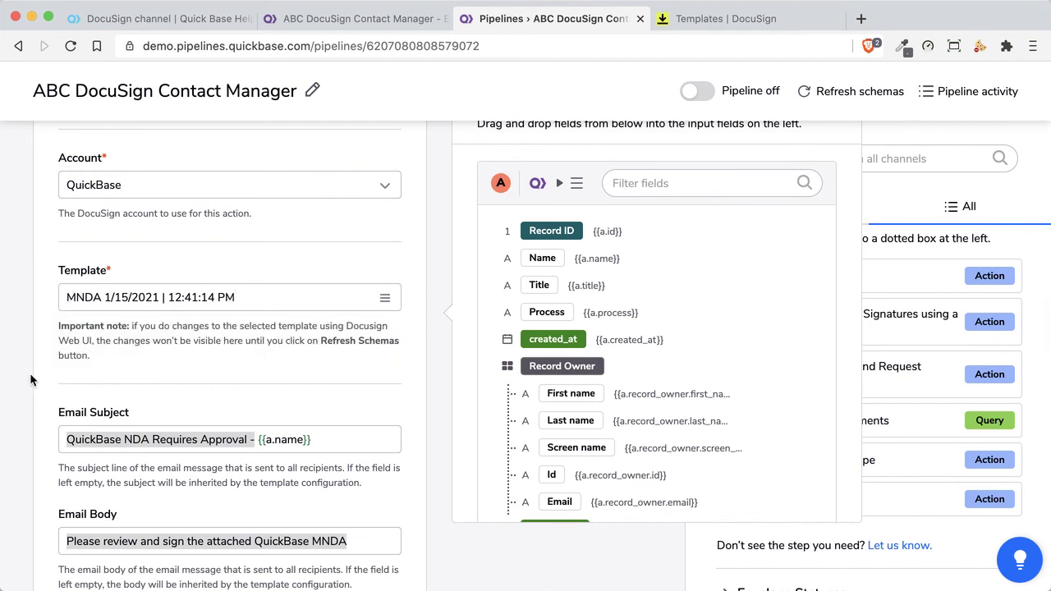
pyautogui.scroll(-5, 33, 382)
pyautogui.click(348, 259)
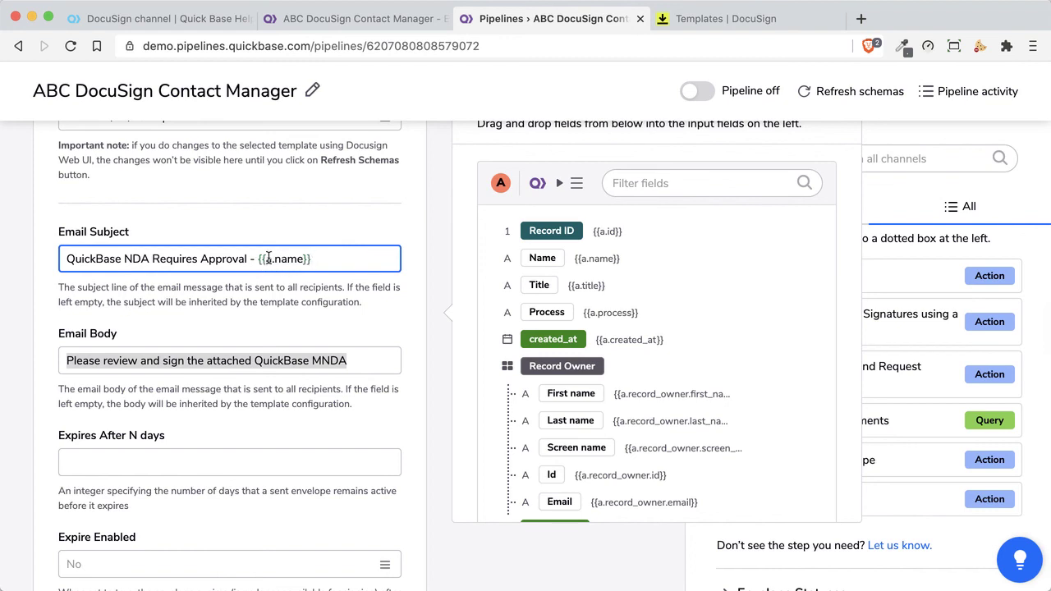
pyautogui.scroll(-3, 151, 297)
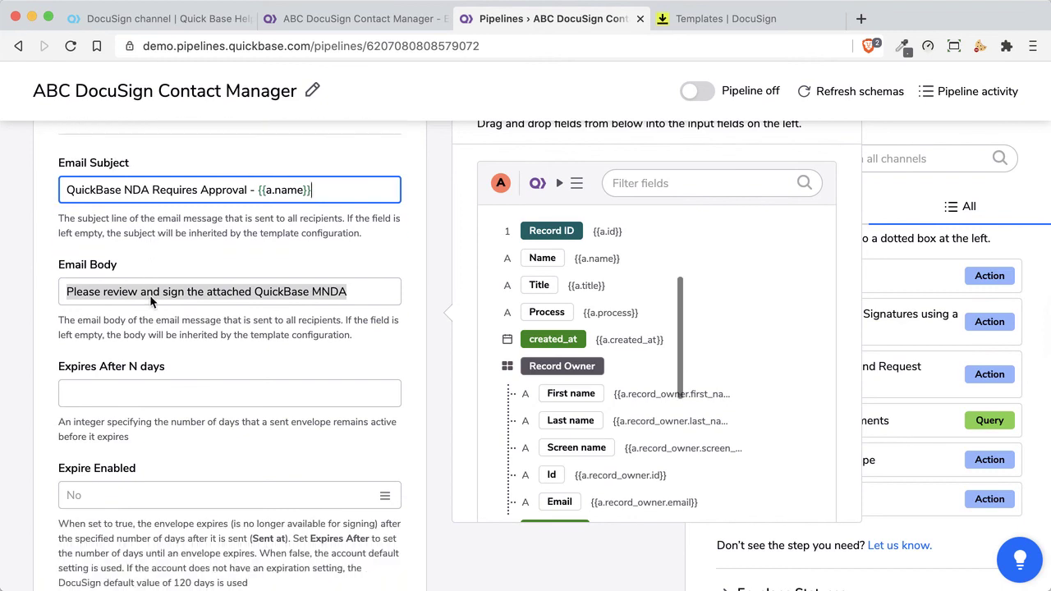
pyautogui.scroll(-1, 149, 295)
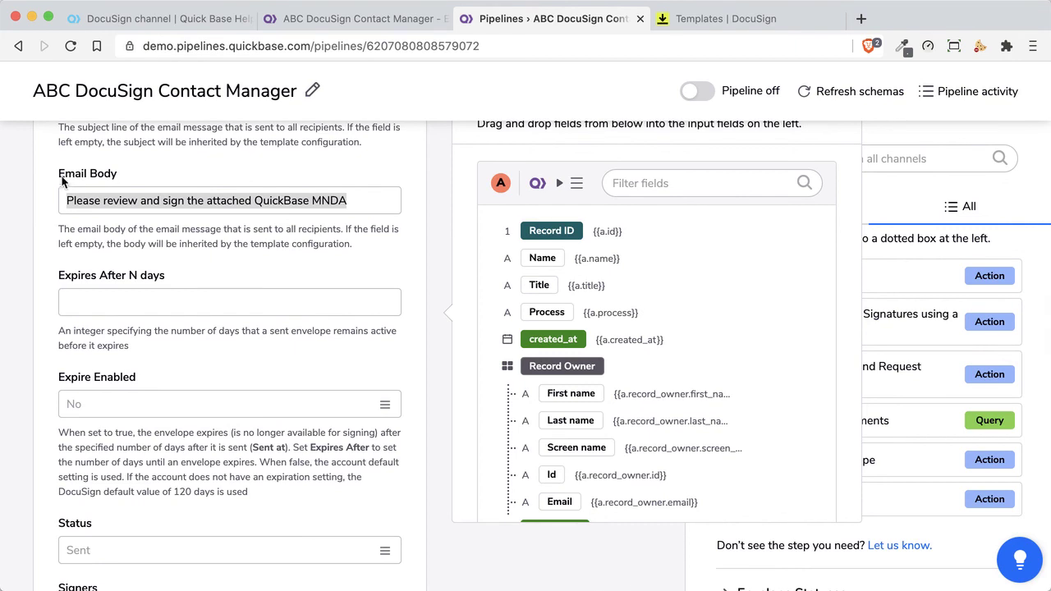
pyautogui.click(372, 207)
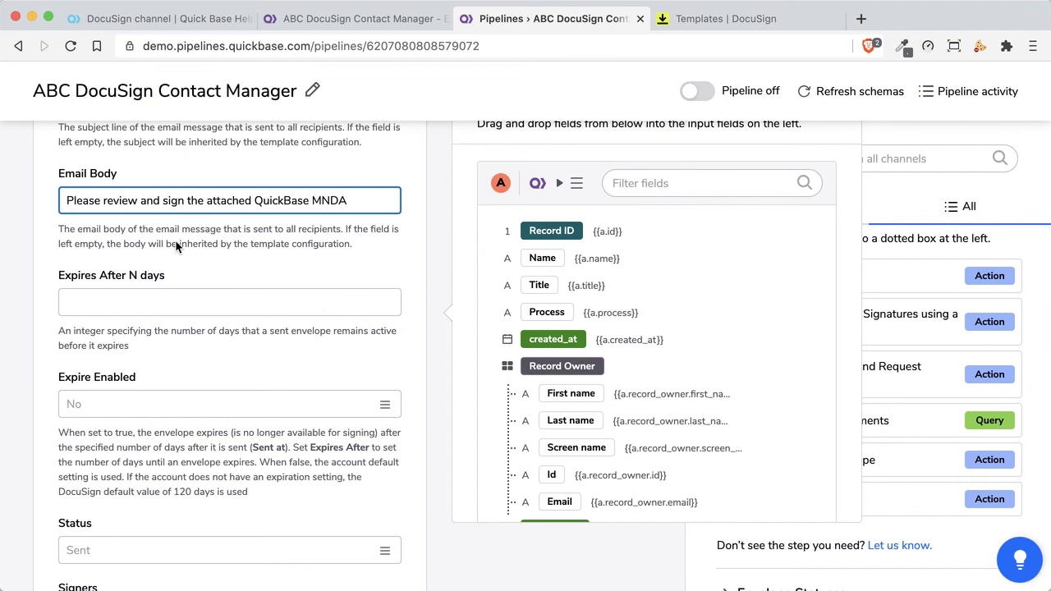
pyautogui.scroll(-3, 175, 240)
# Check step B's Signers mappings for recipient email, full name and the empty role name
pyautogui.scroll(-3, 174, 239)
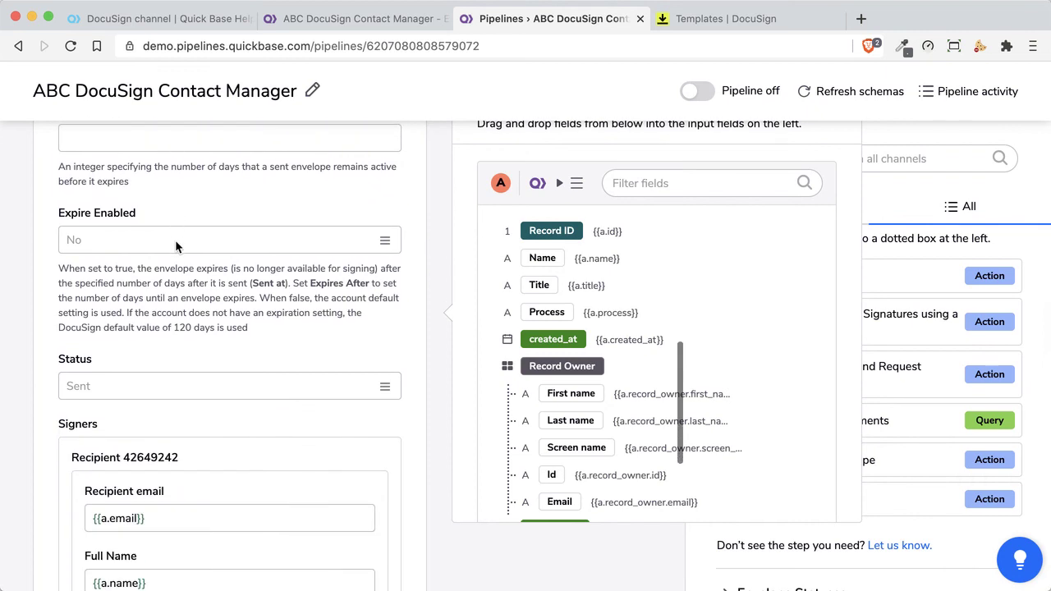
pyautogui.scroll(-4, 175, 244)
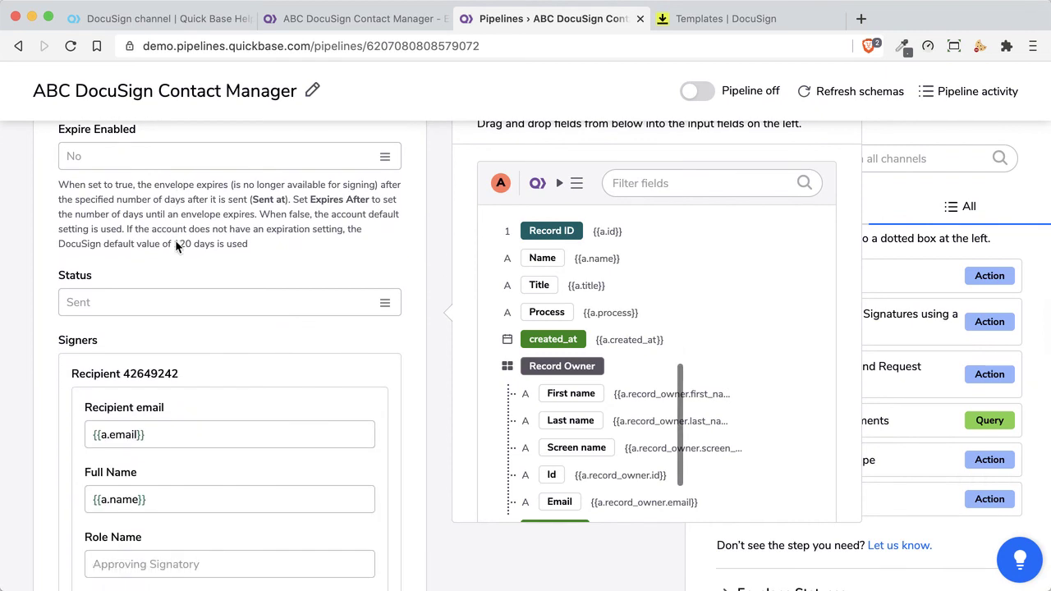
pyautogui.scroll(-1, 175, 239)
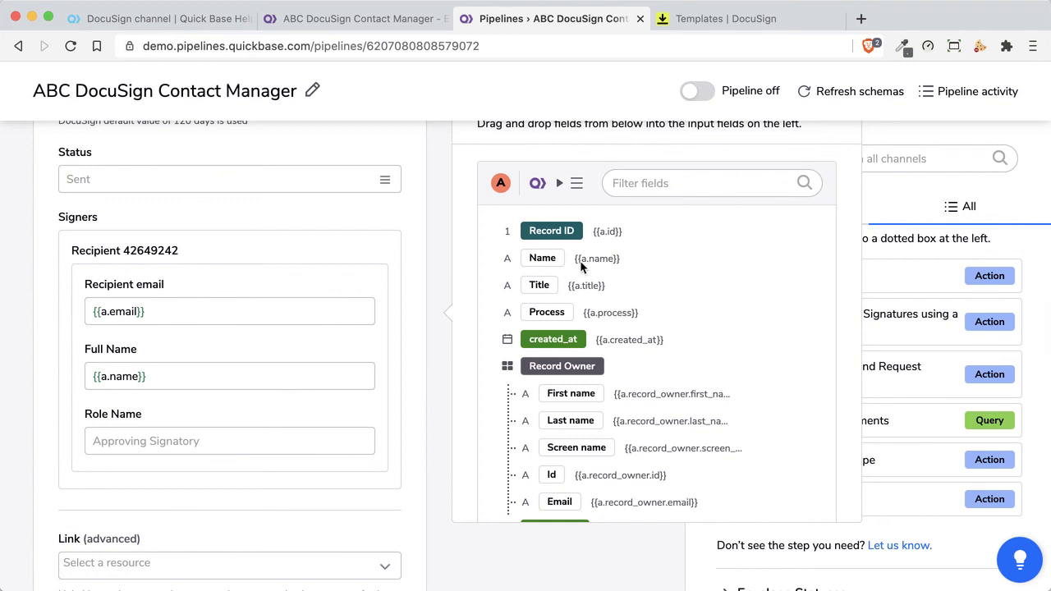
pyautogui.click(155, 317)
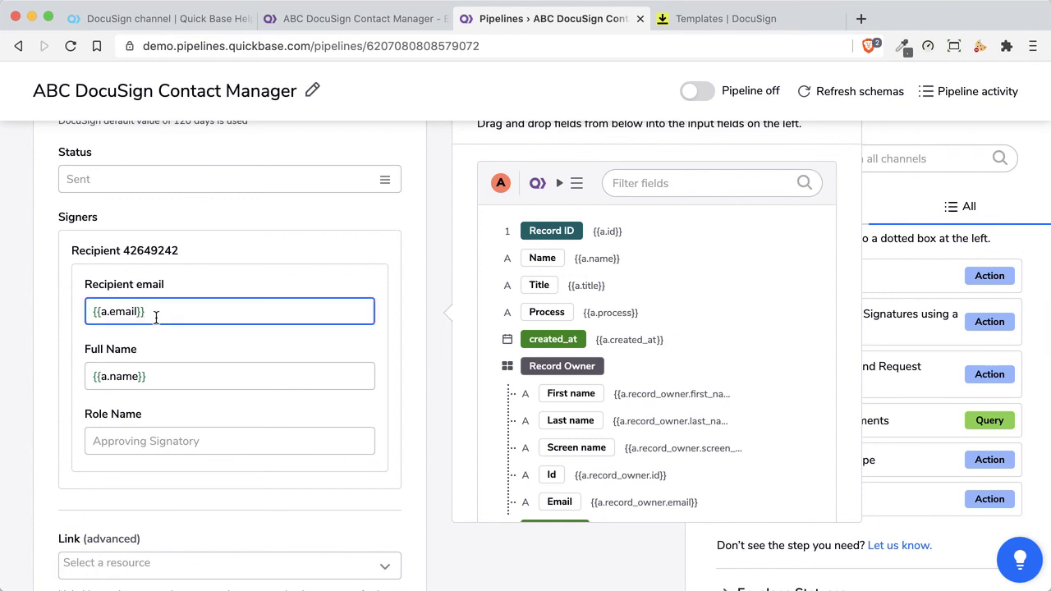
pyautogui.click(164, 380)
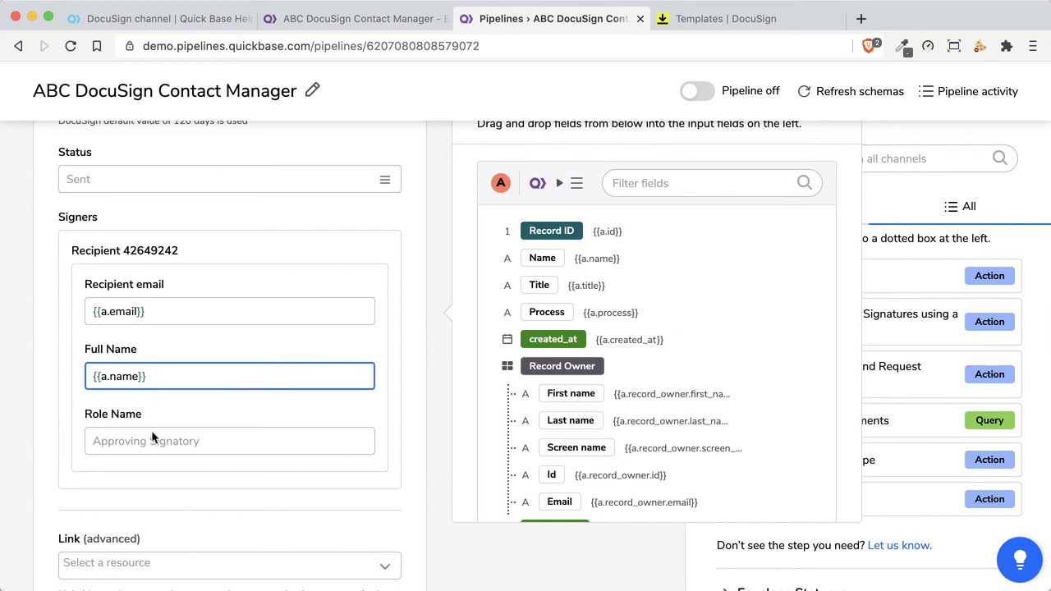
pyautogui.click(115, 440)
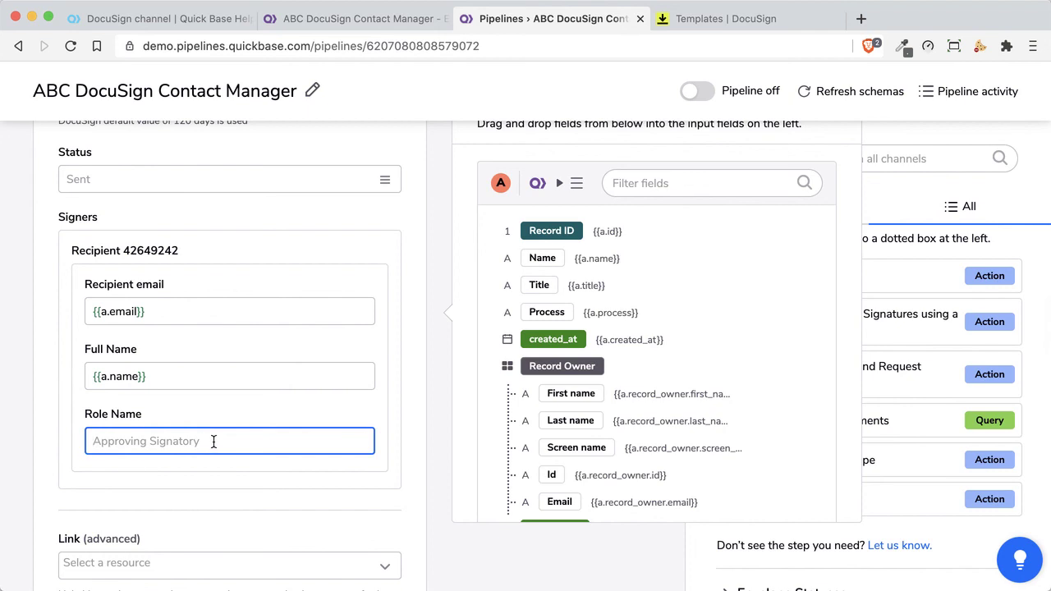
# Turn the pipeline on to start a test run, then go to the Contact Manager form
pyautogui.scroll(-2, 174, 475)
pyautogui.scroll(7, 175, 475)
pyautogui.scroll(1, 174, 474)
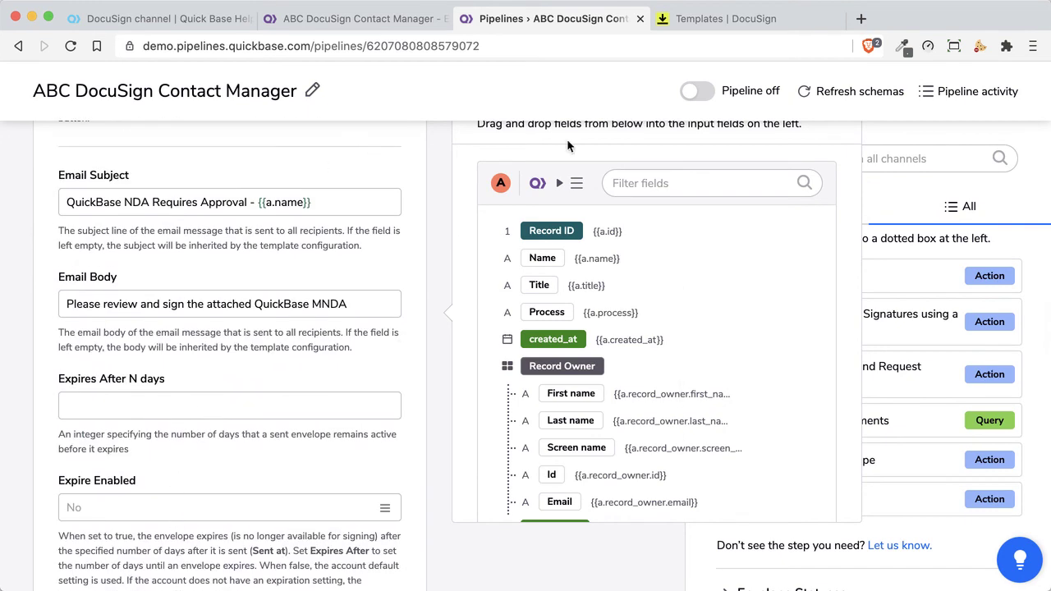
pyautogui.click(695, 92)
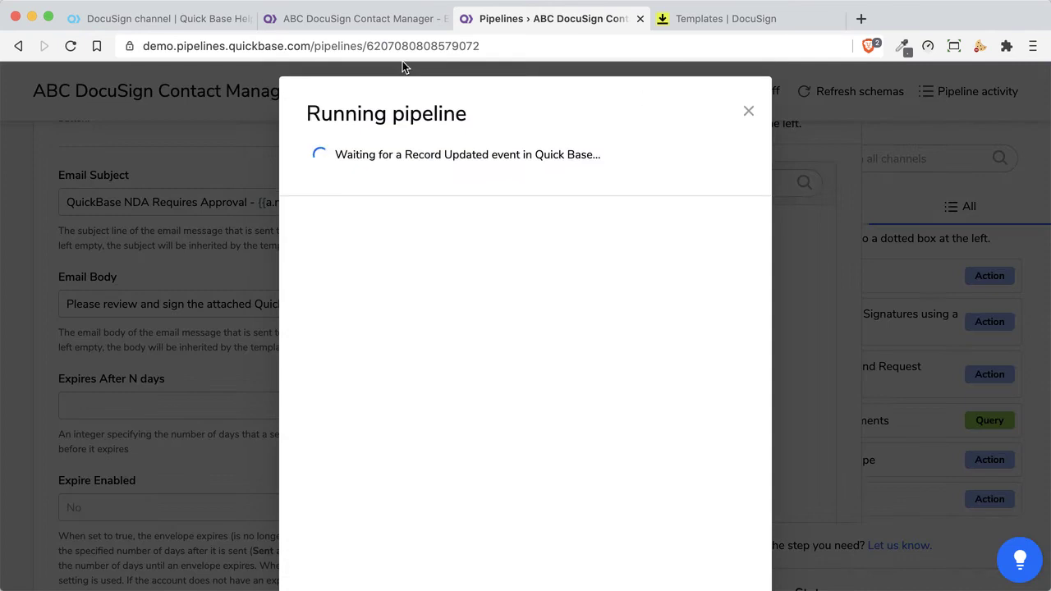
pyautogui.click(310, 12)
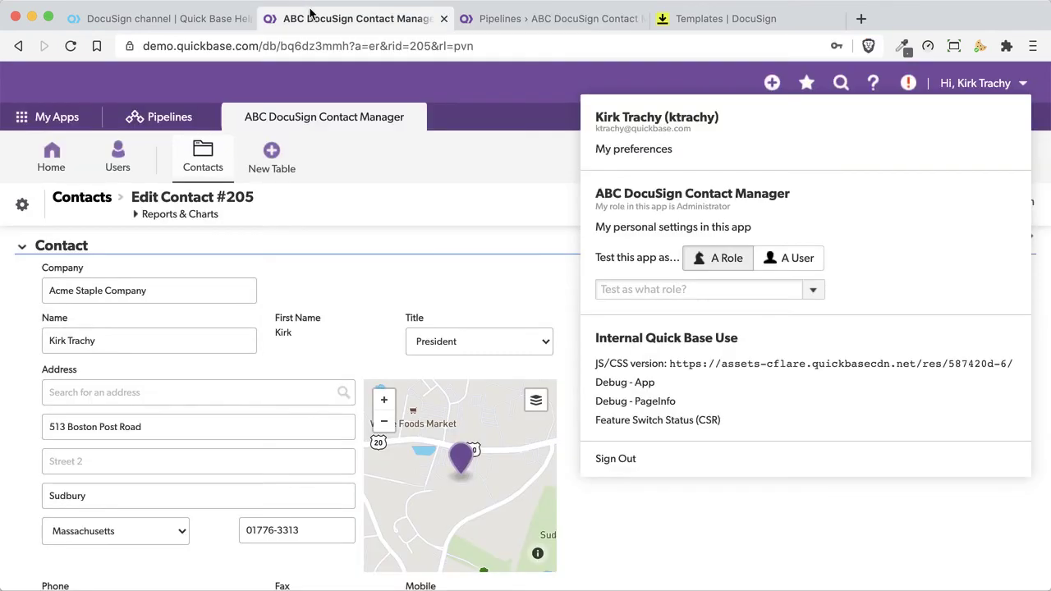
# Set contact #205's Process to Send via DocuSign and save the record
pyautogui.click(409, 246)
pyautogui.scroll(-10, 424, 279)
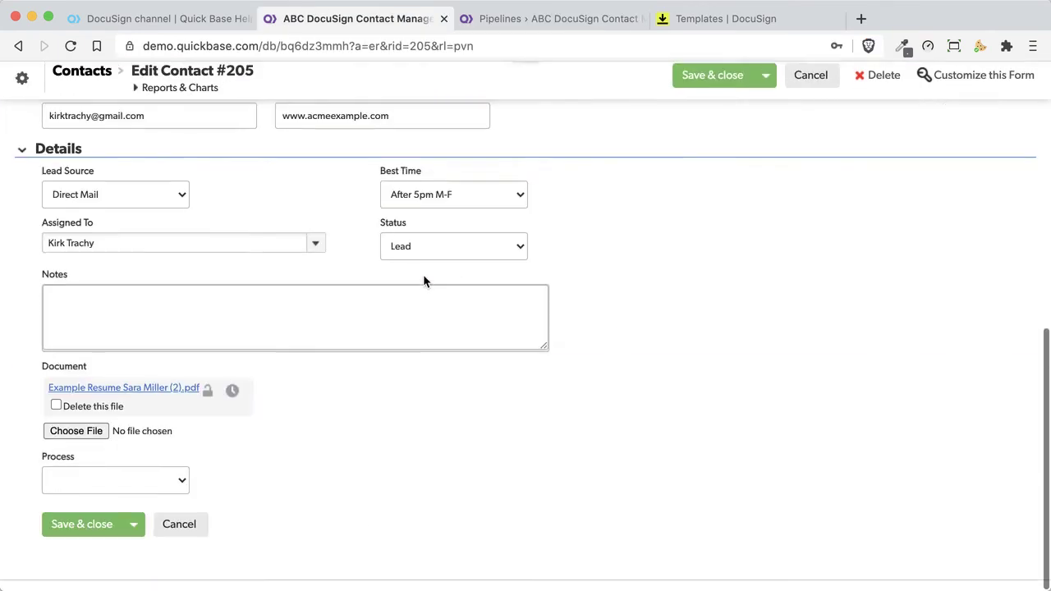
pyautogui.click(84, 492)
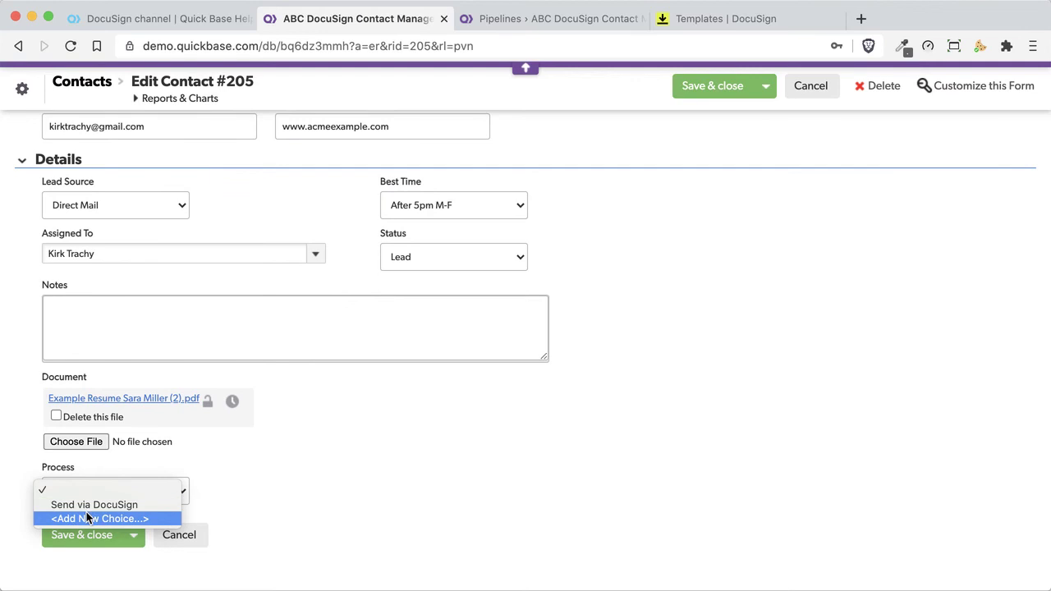
pyautogui.click(94, 506)
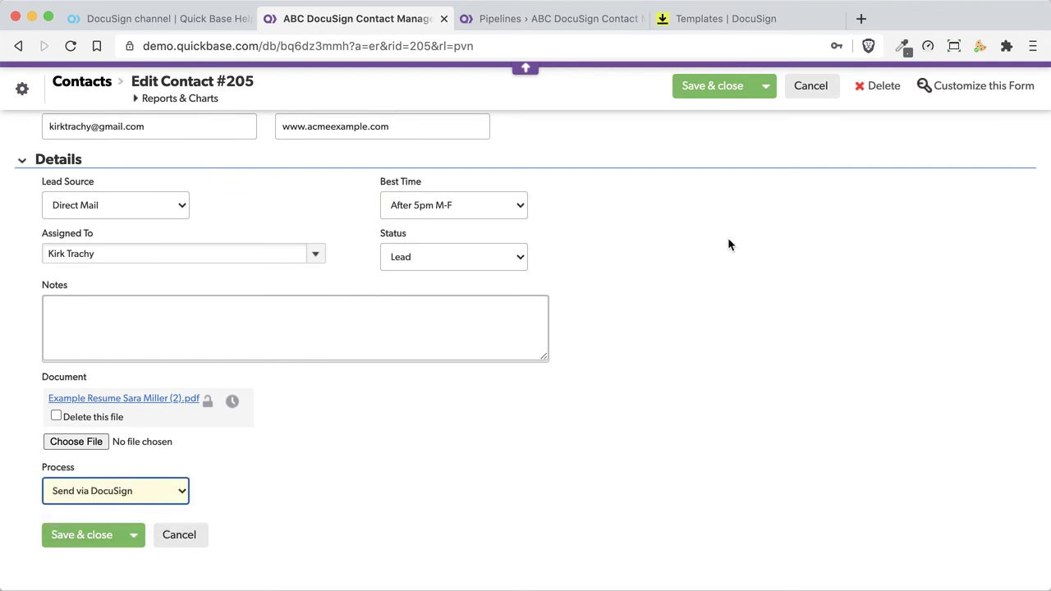
pyautogui.click(704, 87)
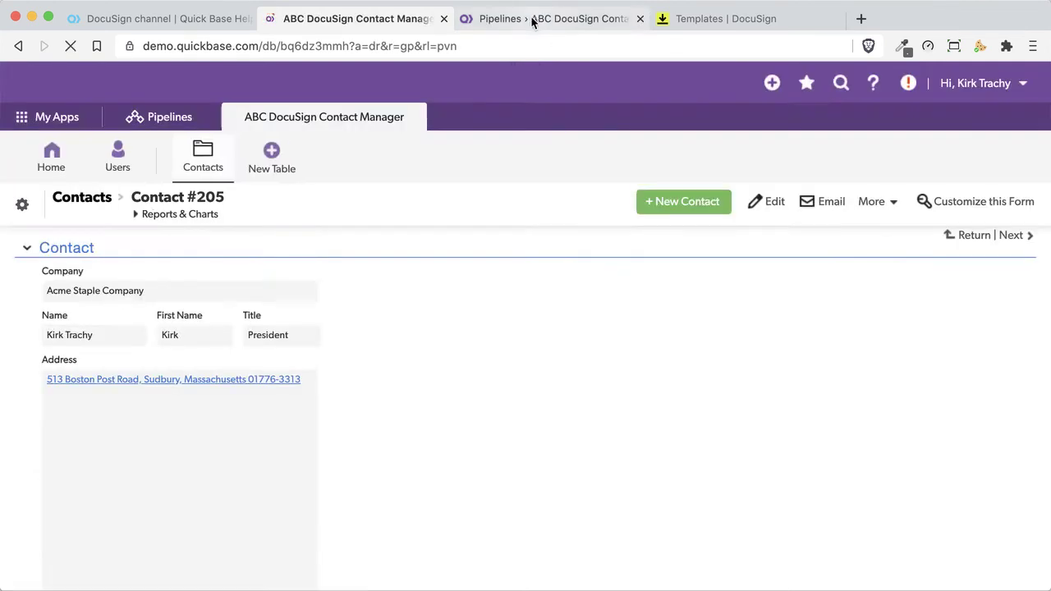
pyautogui.click(532, 20)
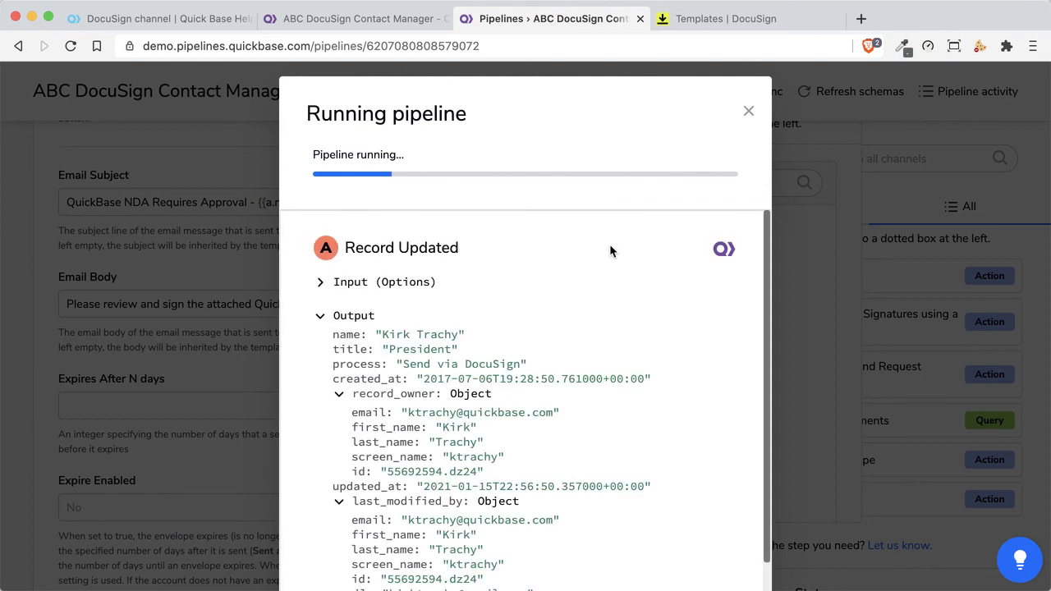
# Review the finished test run output, confirming step B's envelope was sent
pyautogui.scroll(-5, 488, 423)
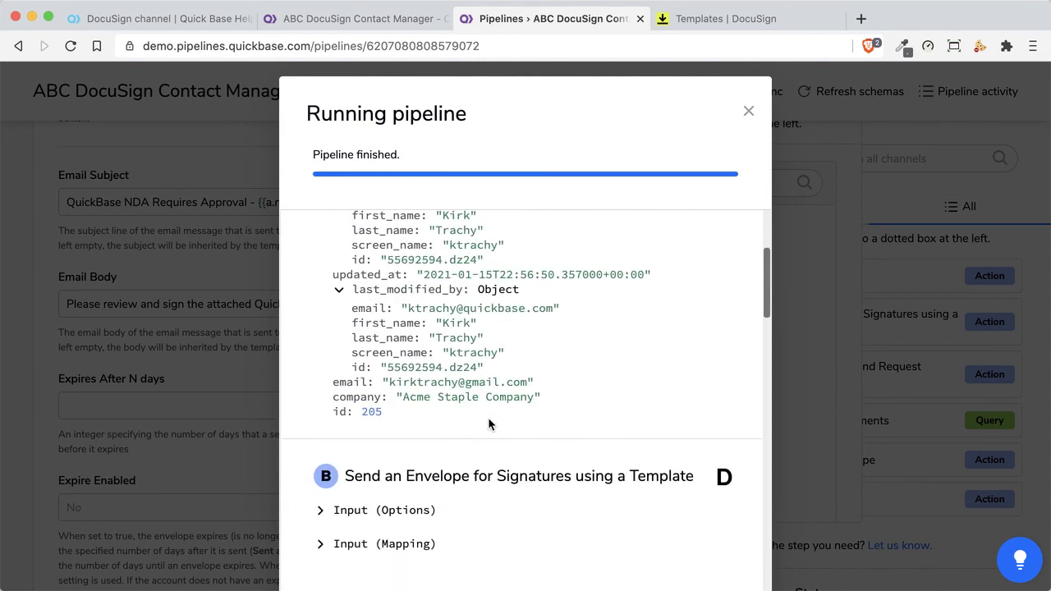
pyautogui.scroll(-3, 488, 423)
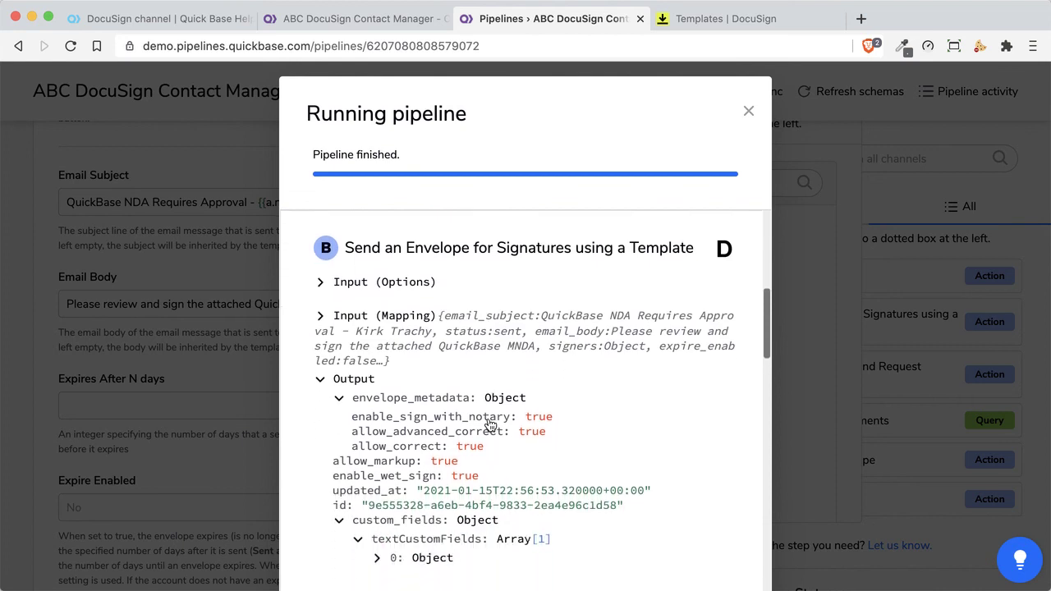
pyautogui.scroll(-12, 489, 423)
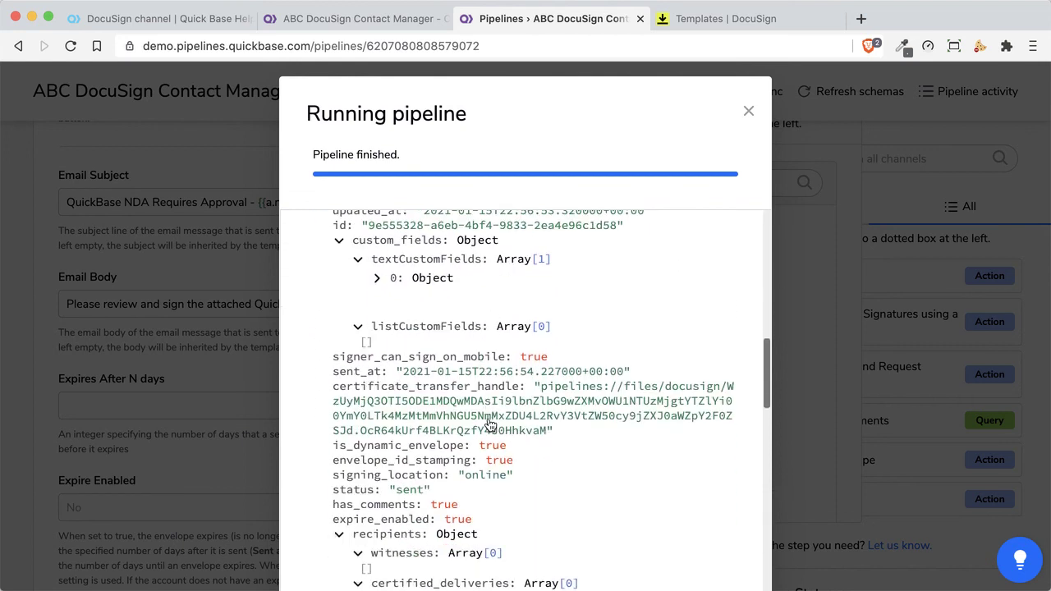
pyautogui.scroll(-10, 488, 423)
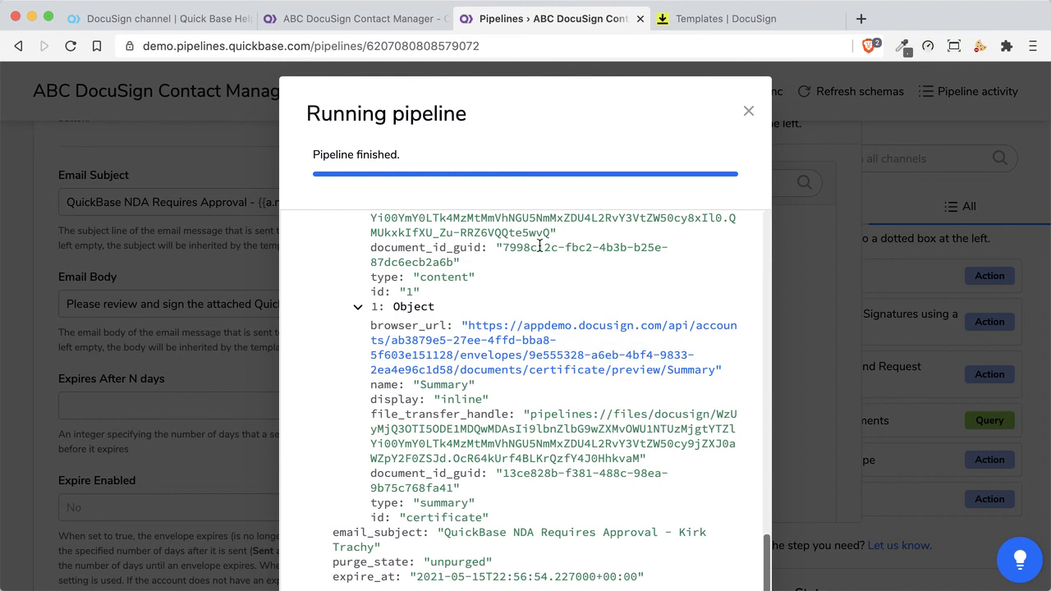
pyautogui.press('super+Tab')
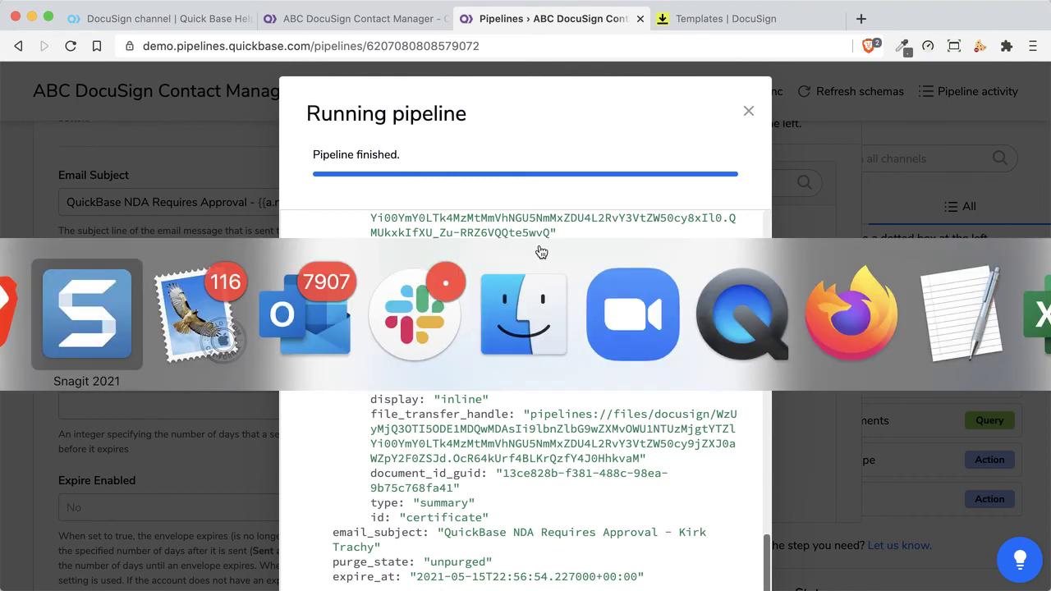
# Switch to Mail and open the newest DocuSign QuickBase NDA approval email
pyautogui.press('super+Tab')
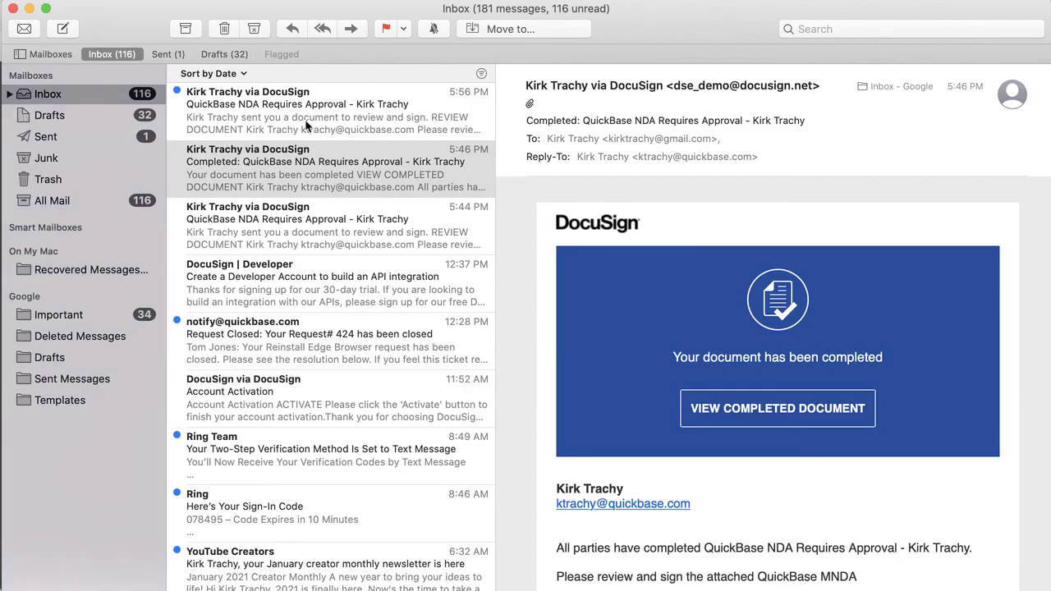
pyautogui.click(300, 117)
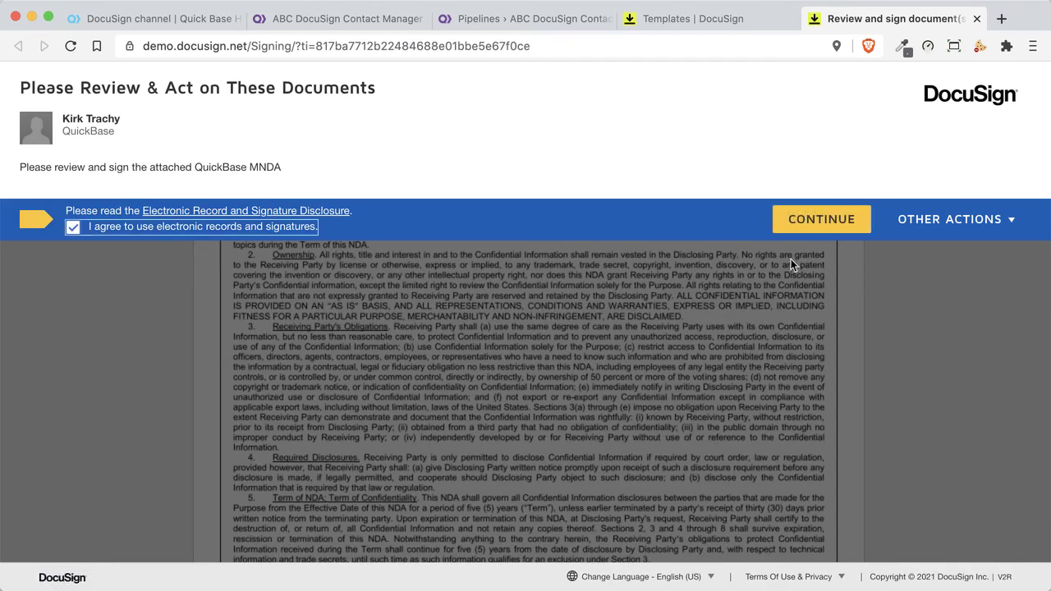
# Accept the electronic records disclosure and scroll down through the NDA
pyautogui.click(817, 221)
pyautogui.scroll(-15, 406, 300)
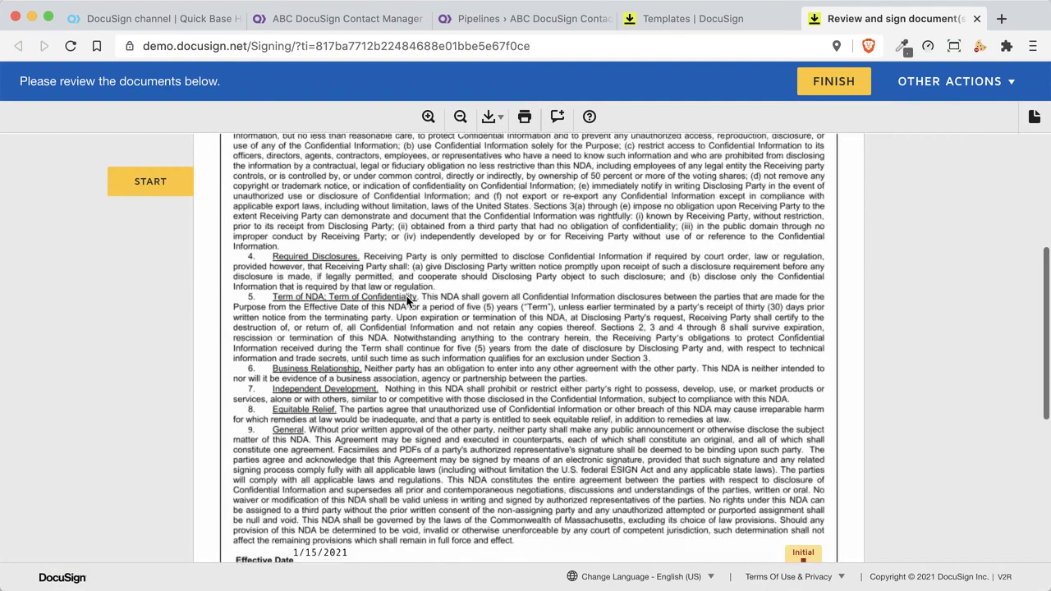
pyautogui.scroll(-1, 406, 295)
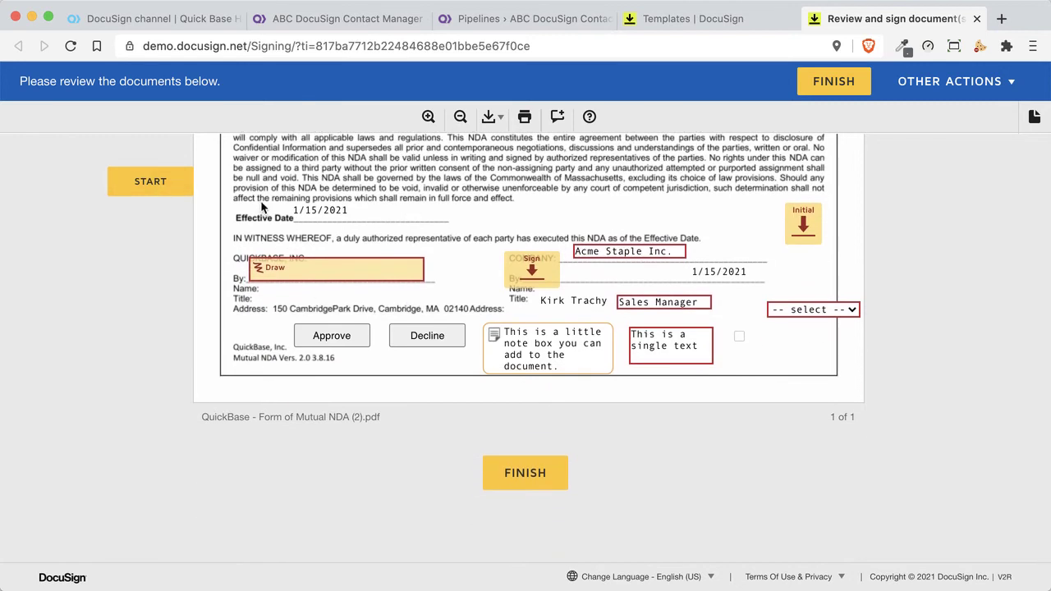
# Start guided signing and adopt the signer's initials into the NDA's required Initial field
pyautogui.click(156, 189)
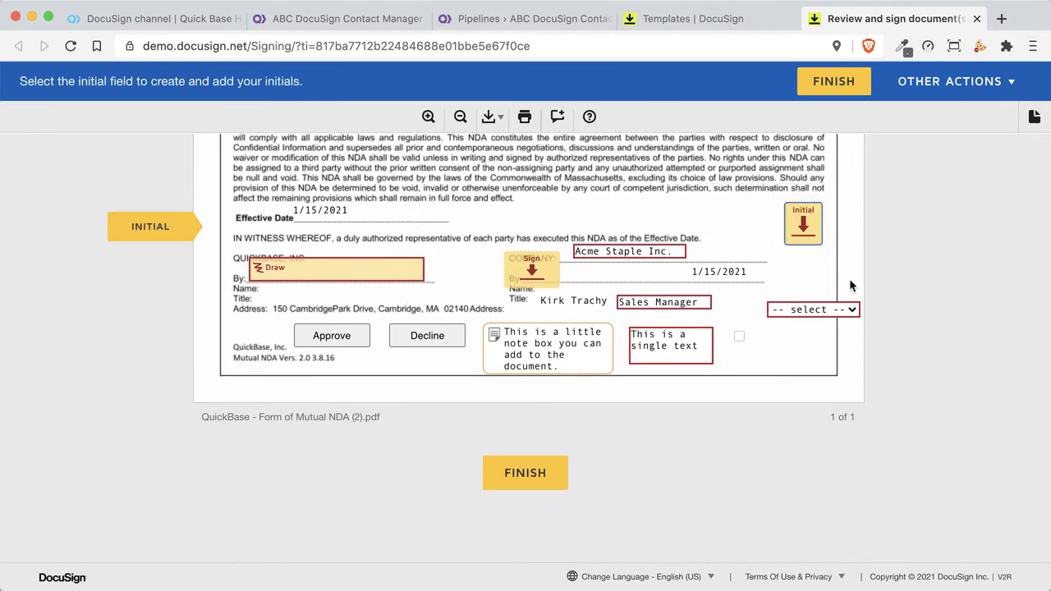
pyautogui.click(796, 223)
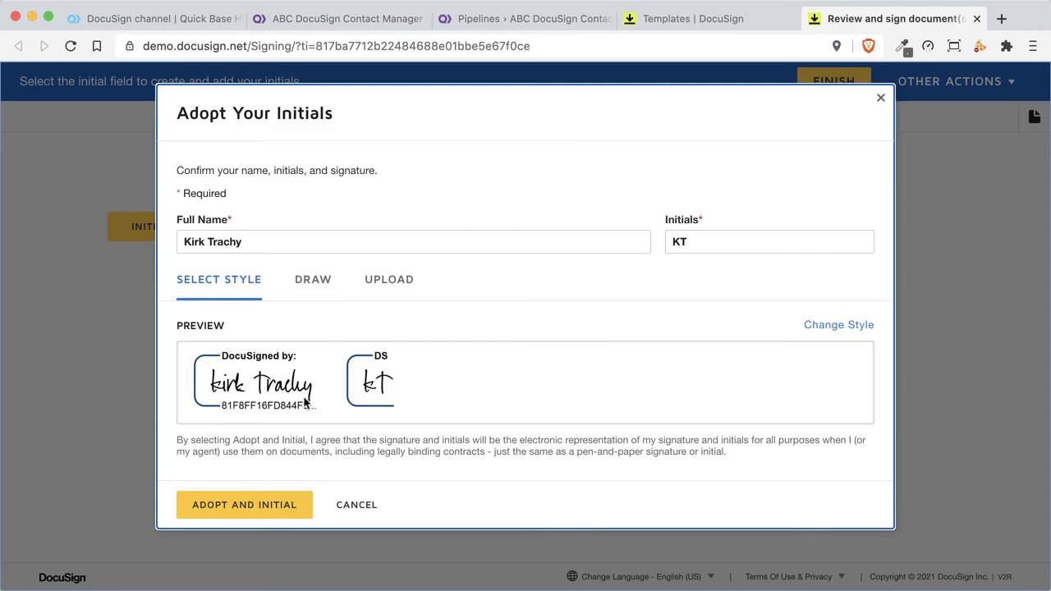
pyautogui.click(365, 392)
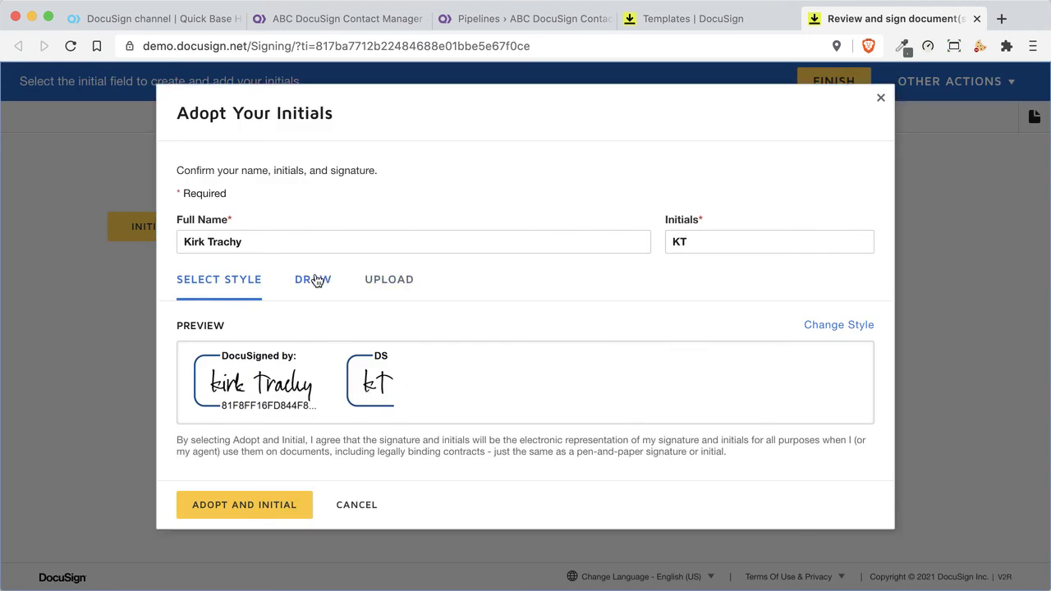
pyautogui.click(225, 501)
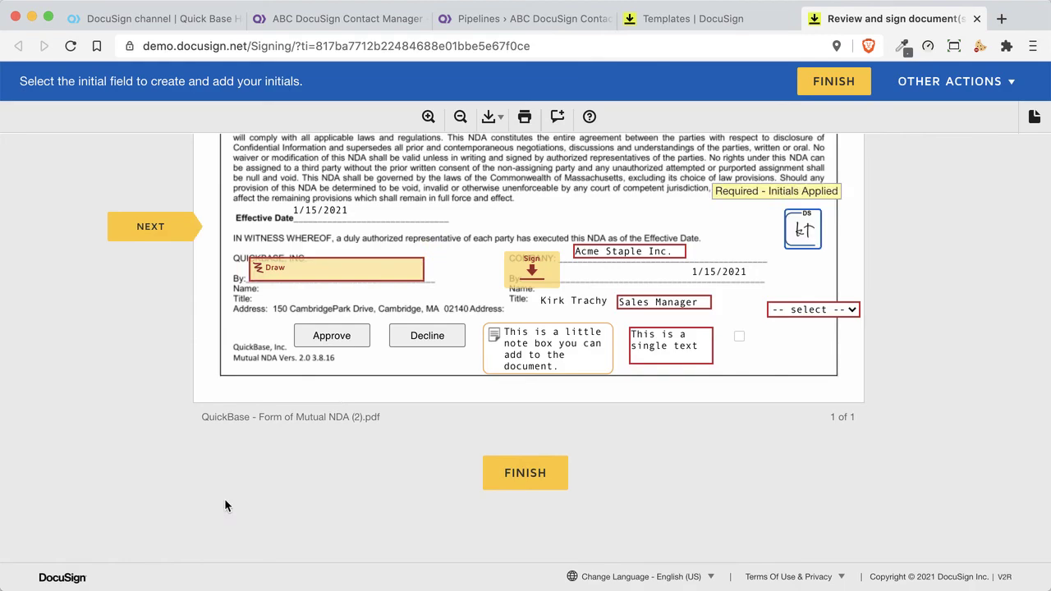
# Draw and save a handwritten signature, then sign the company signature line
pyautogui.click(283, 270)
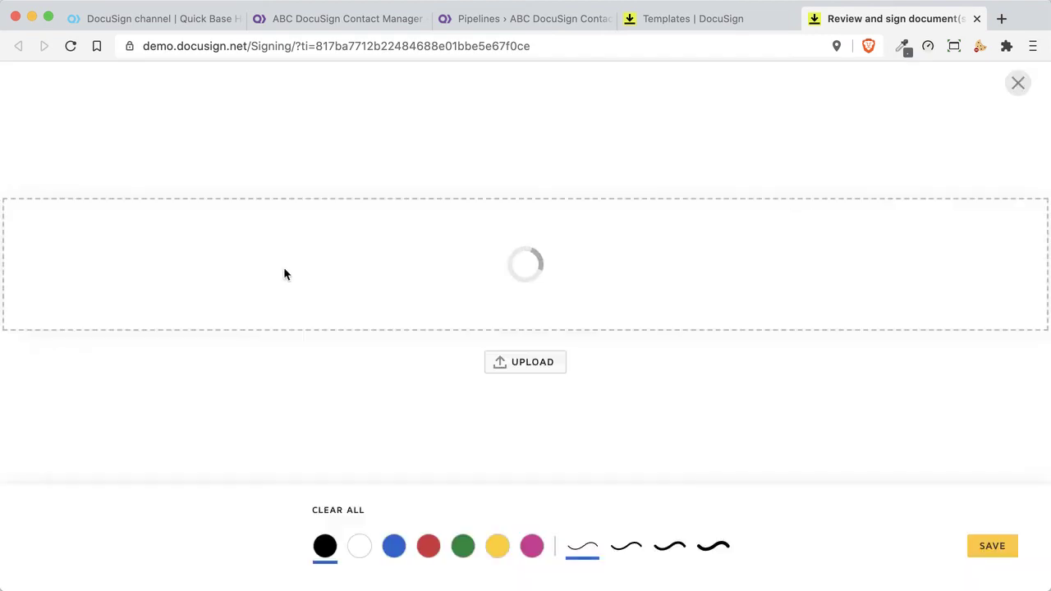
pyautogui.moveTo(411, 238); pyautogui.dragTo(410, 261)
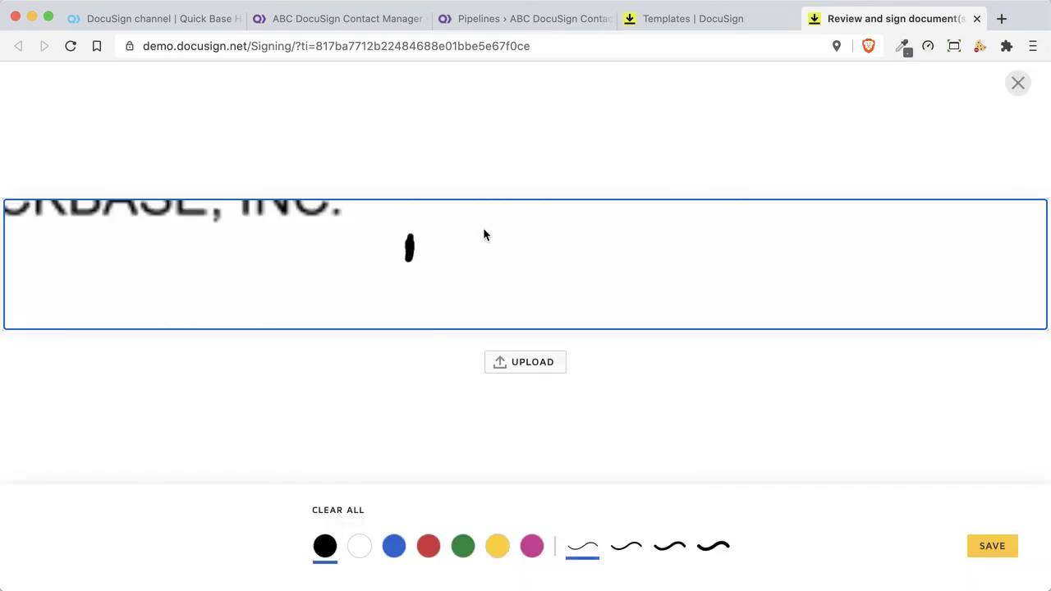
pyautogui.moveTo(483, 236)
pyautogui.mouseDown()
pyautogui.moveTo(429, 251)
pyautogui.moveTo(466, 273)
pyautogui.mouseUp()
pyautogui.moveTo(534, 245); pyautogui.dragTo(641, 301)
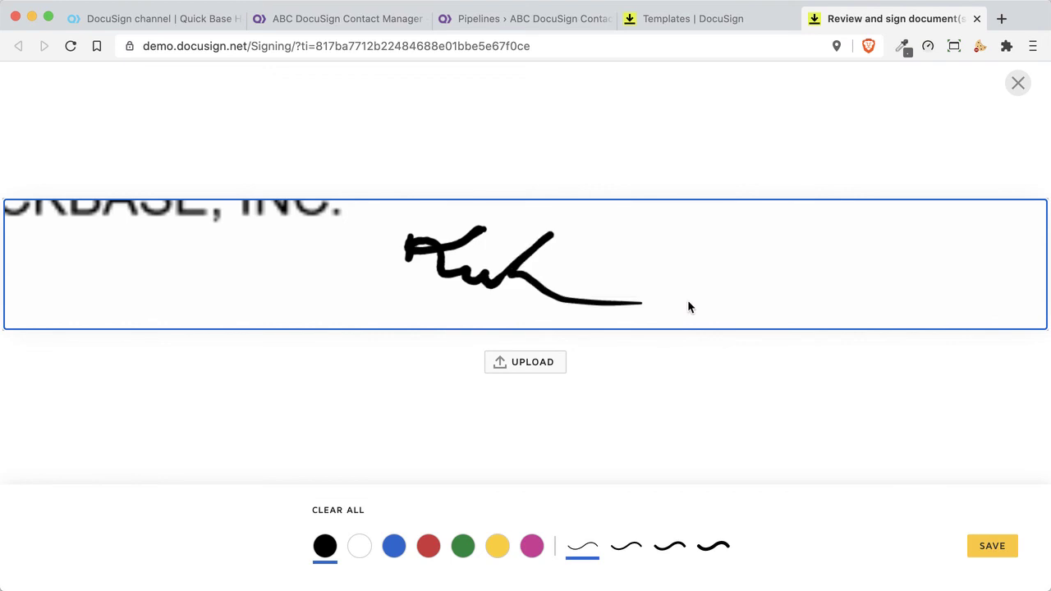
pyautogui.click(995, 546)
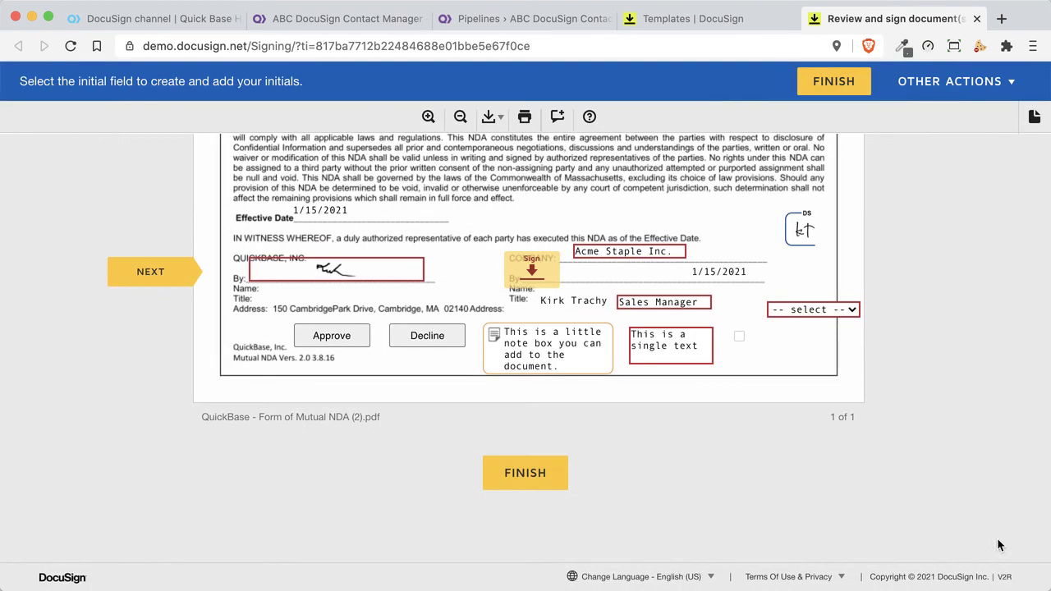
pyautogui.click(558, 264)
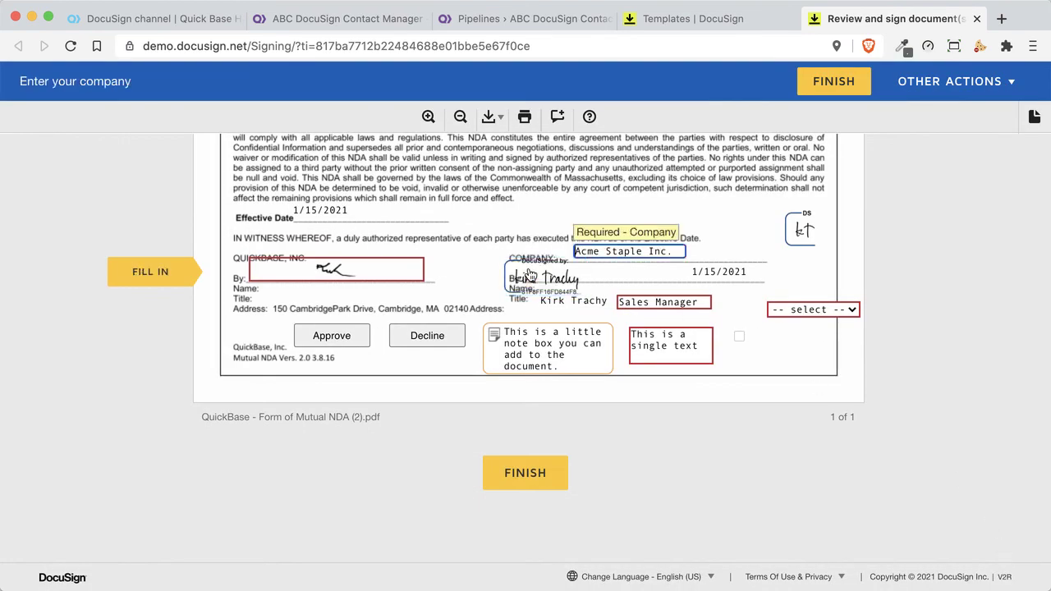
# Set the colour dropdown to Red, tick the checkbox, and move to the text field
pyautogui.click(825, 311)
pyautogui.click(800, 322)
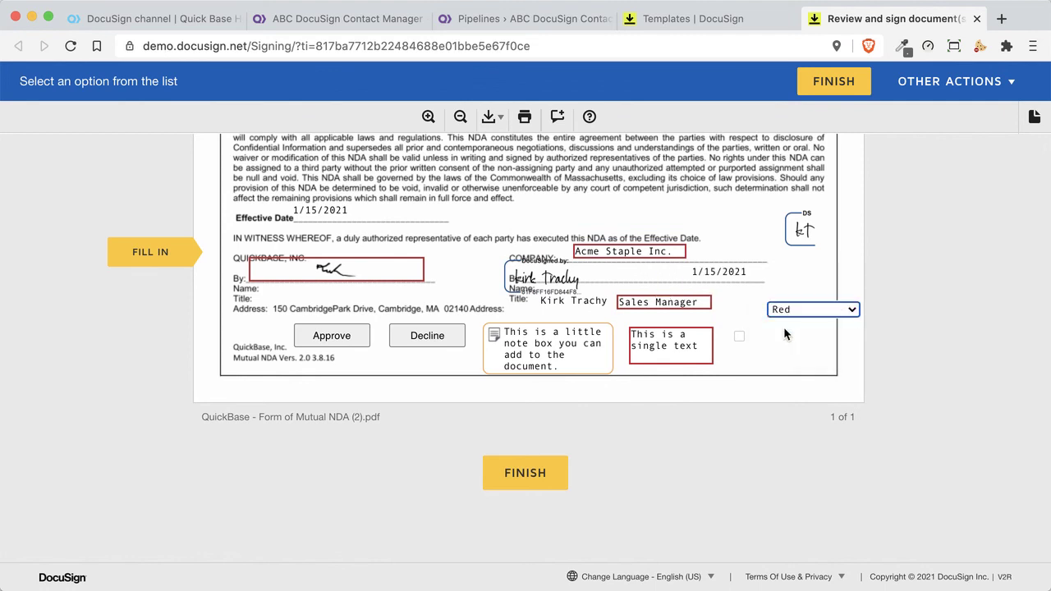
pyautogui.click(740, 336)
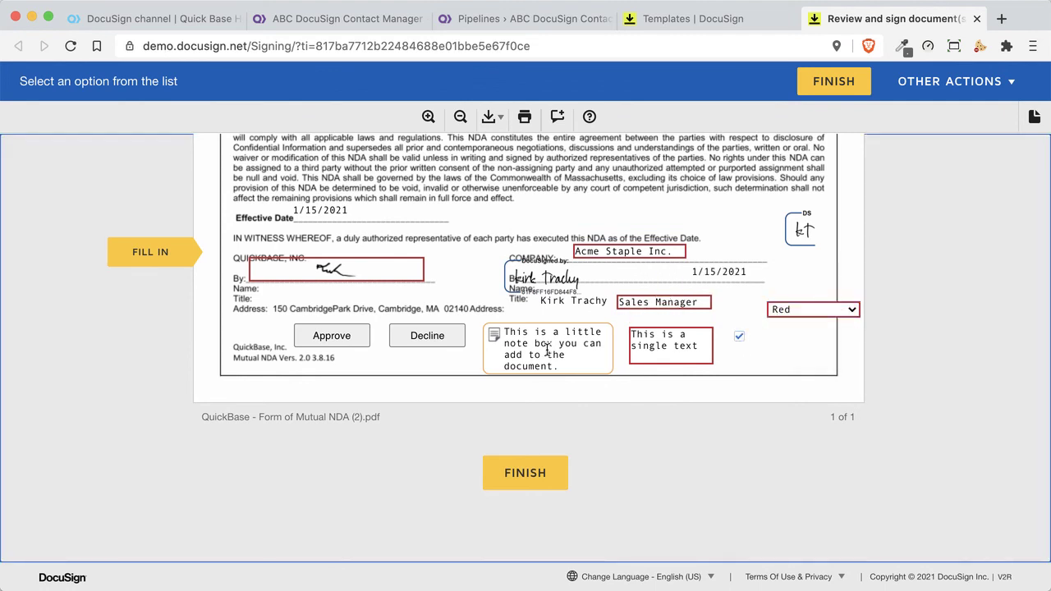
pyautogui.click(662, 348)
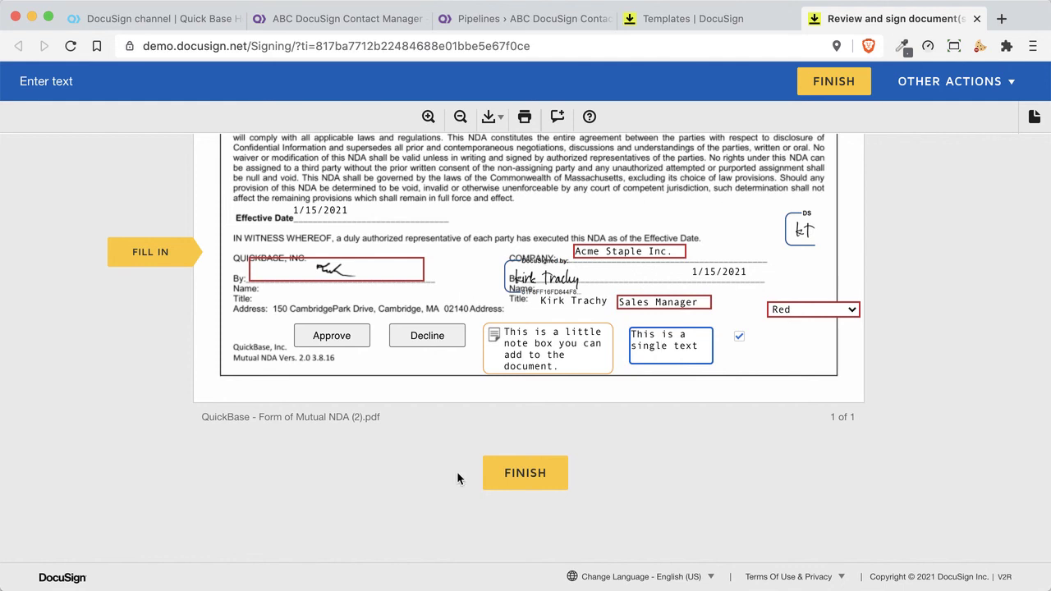
# Approve the NDA and decline saving a copy to finish signing
pyautogui.click(335, 338)
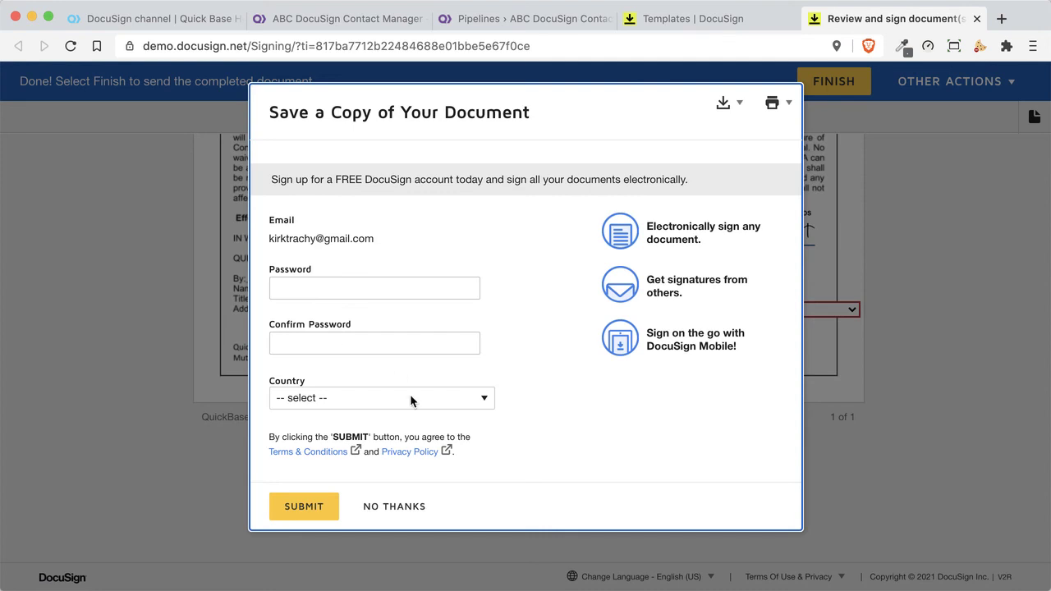
pyautogui.click(375, 506)
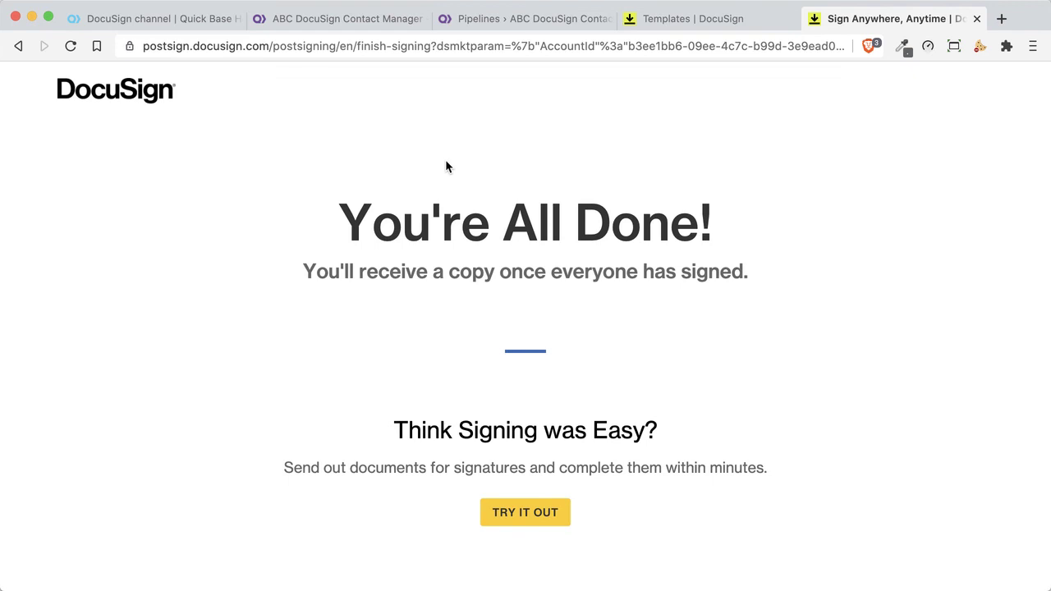
# In Mail, open the newest DocuSign Completed email and view the completed NDA, then return to the browser
pyautogui.press('super+Tab')
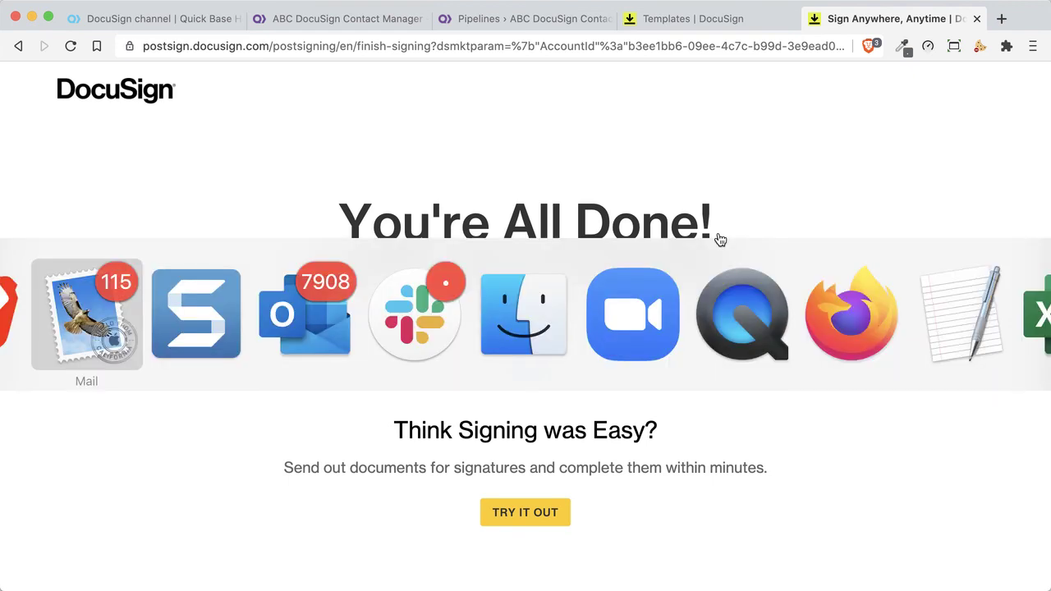
pyautogui.press('super+Tab')
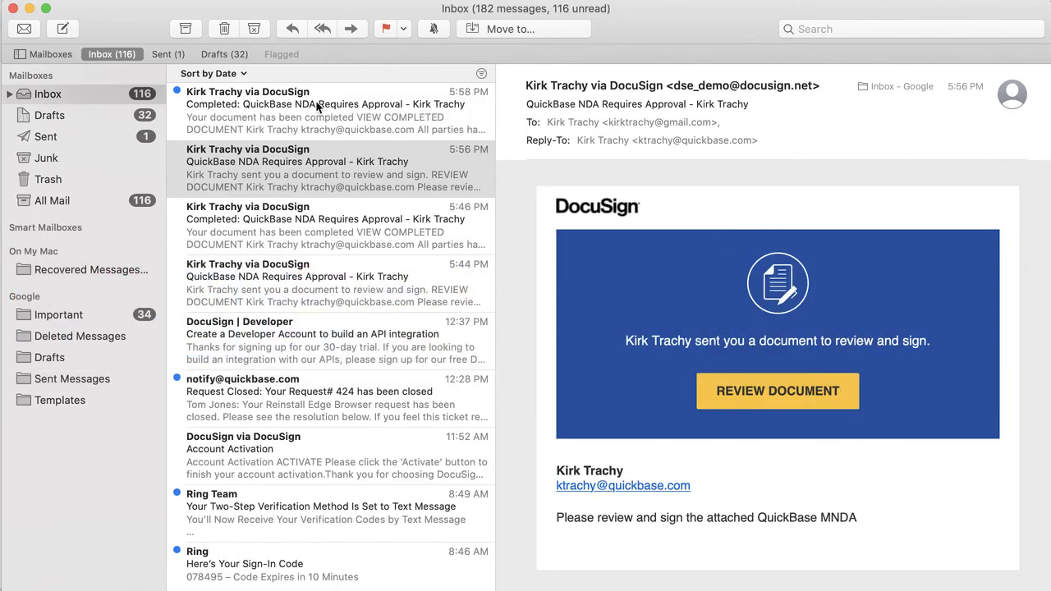
pyautogui.click(293, 99)
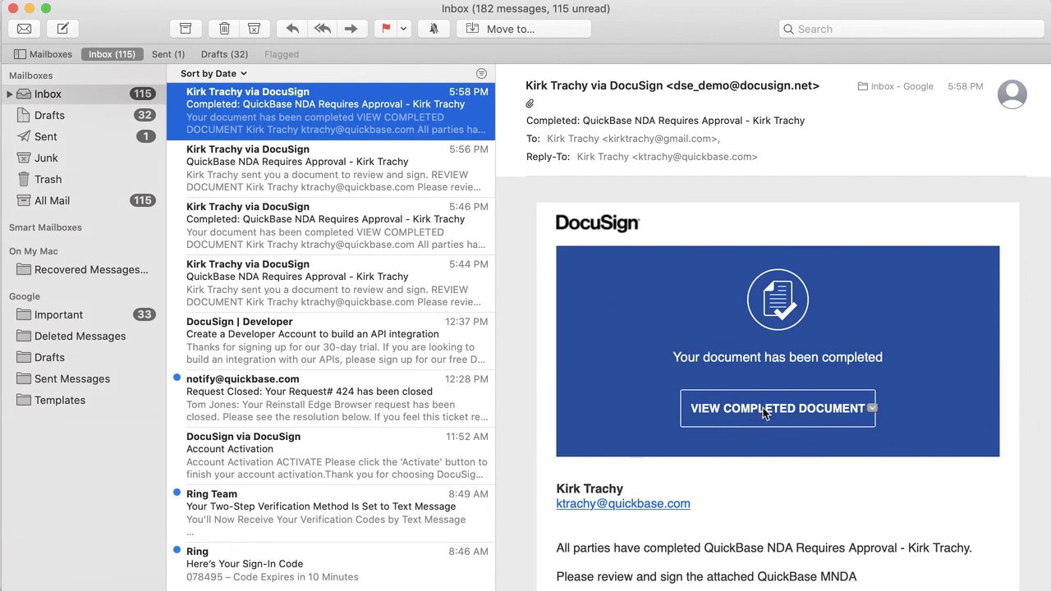
pyautogui.click(763, 411)
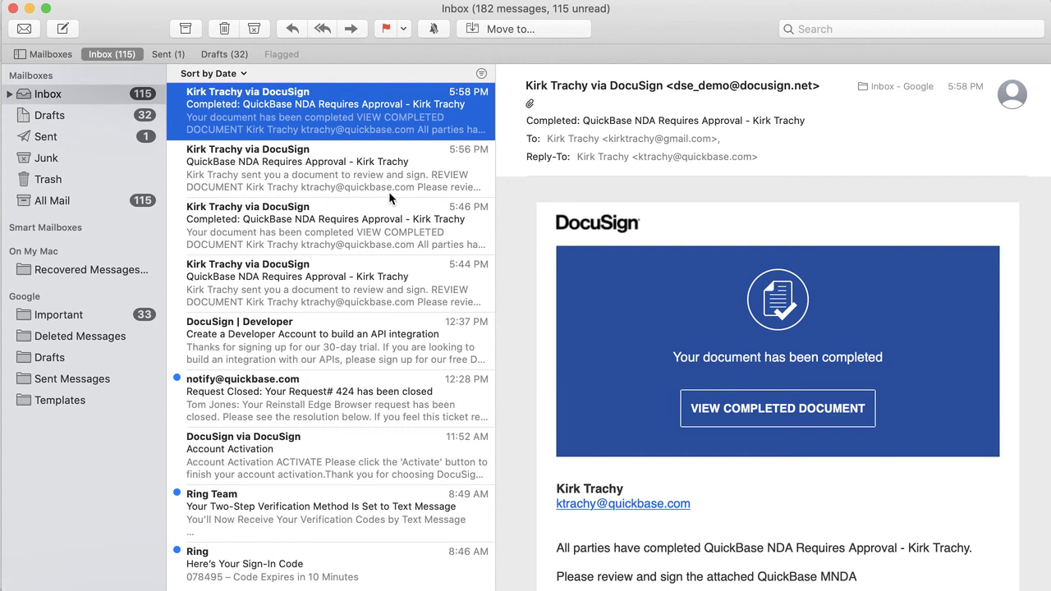
pyautogui.press('super+Tab')
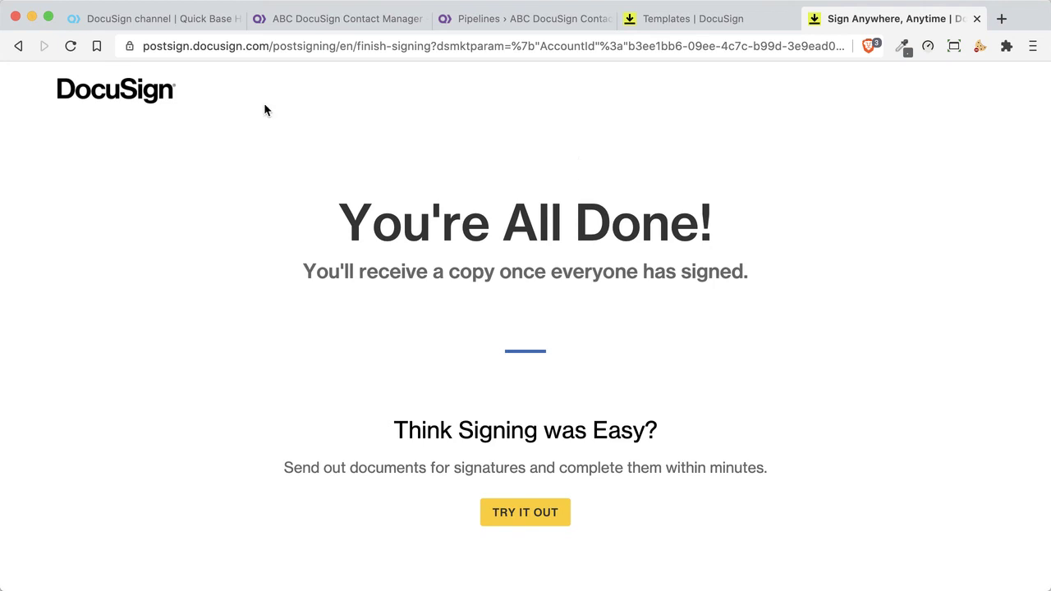
# Read through the DocuSign channel help page, then scroll back up toward its How to connect section
pyautogui.click(215, 18)
pyautogui.scroll(-1, 494, 355)
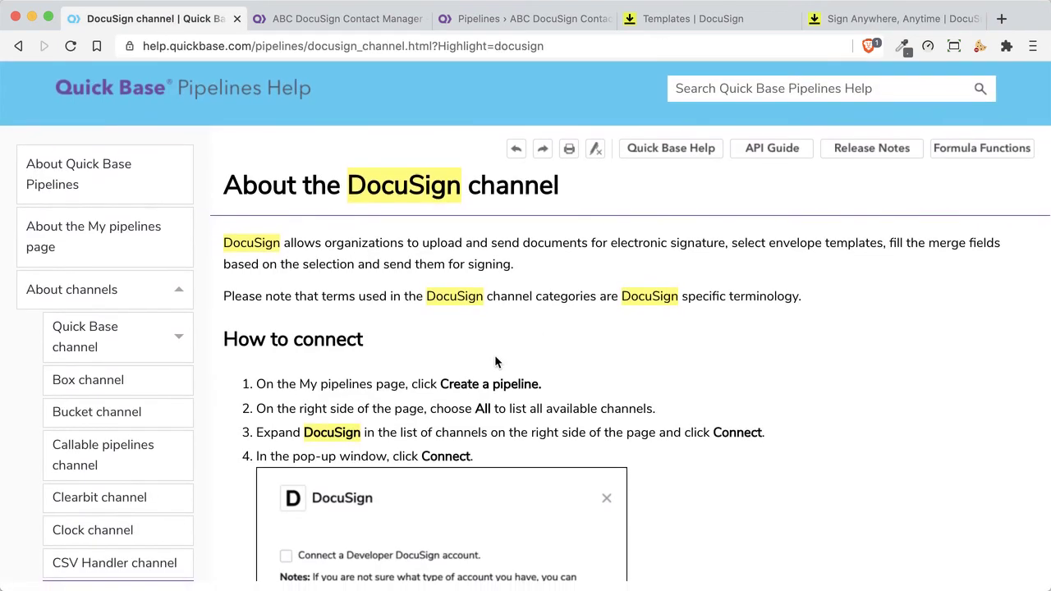
pyautogui.scroll(-5, 494, 355)
pyautogui.scroll(-8, 494, 355)
pyautogui.scroll(-8, 495, 355)
pyautogui.scroll(-8, 494, 357)
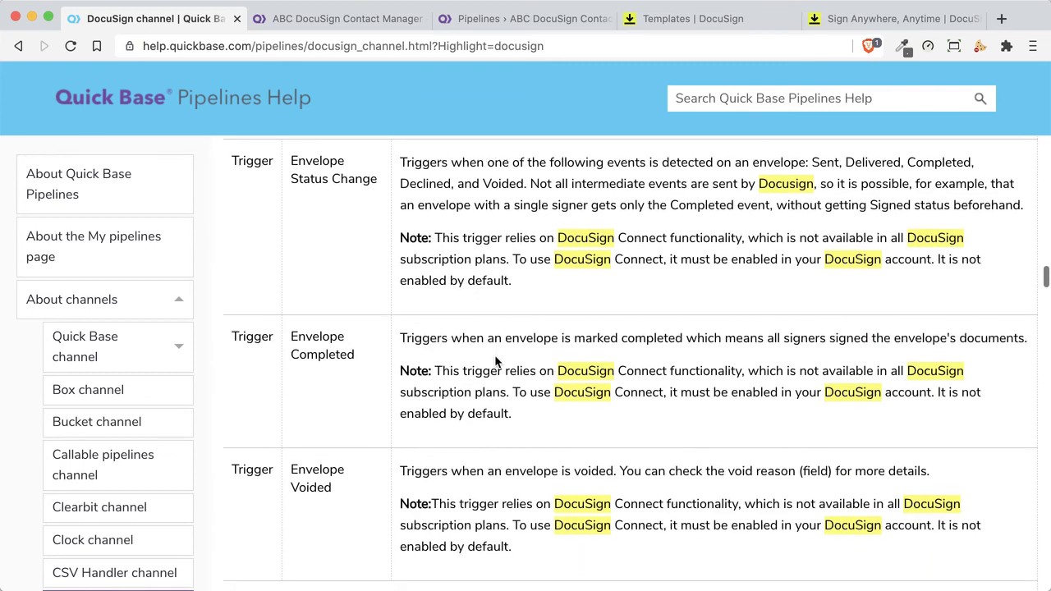
pyautogui.scroll(10, 494, 354)
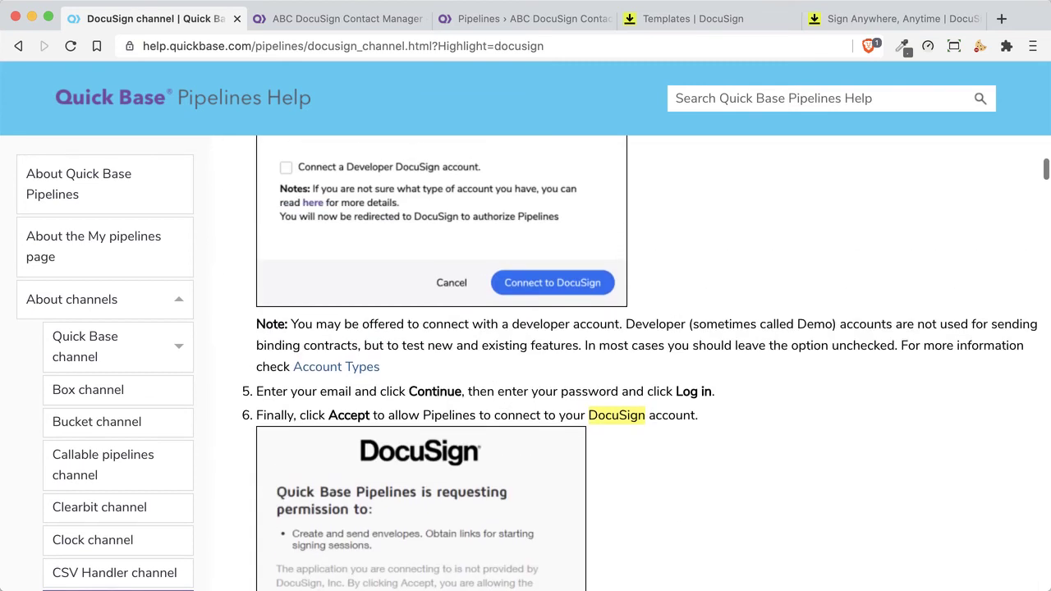
pyautogui.scroll(5, 779, 400)
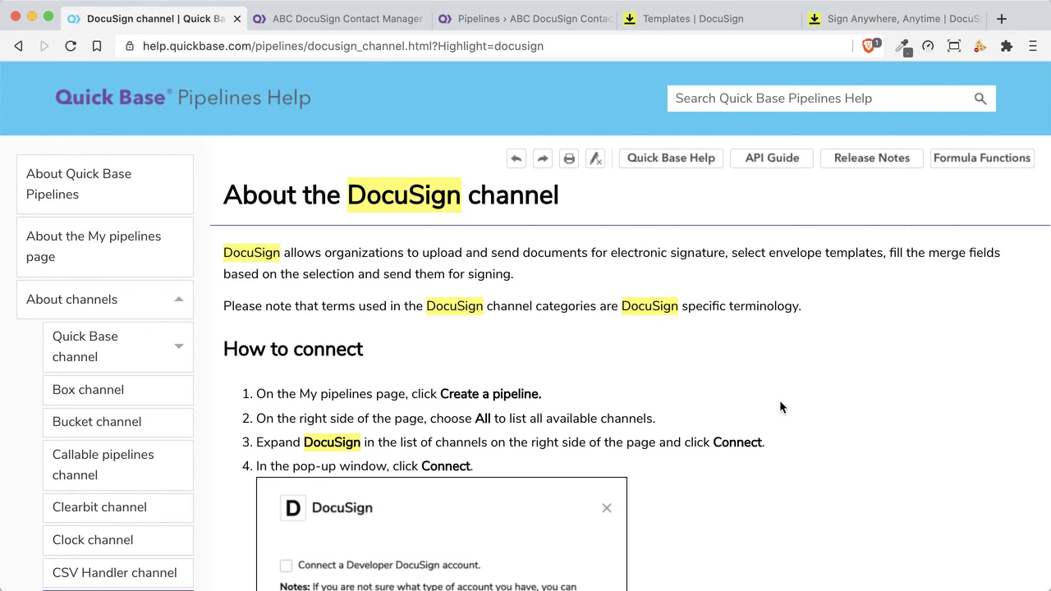